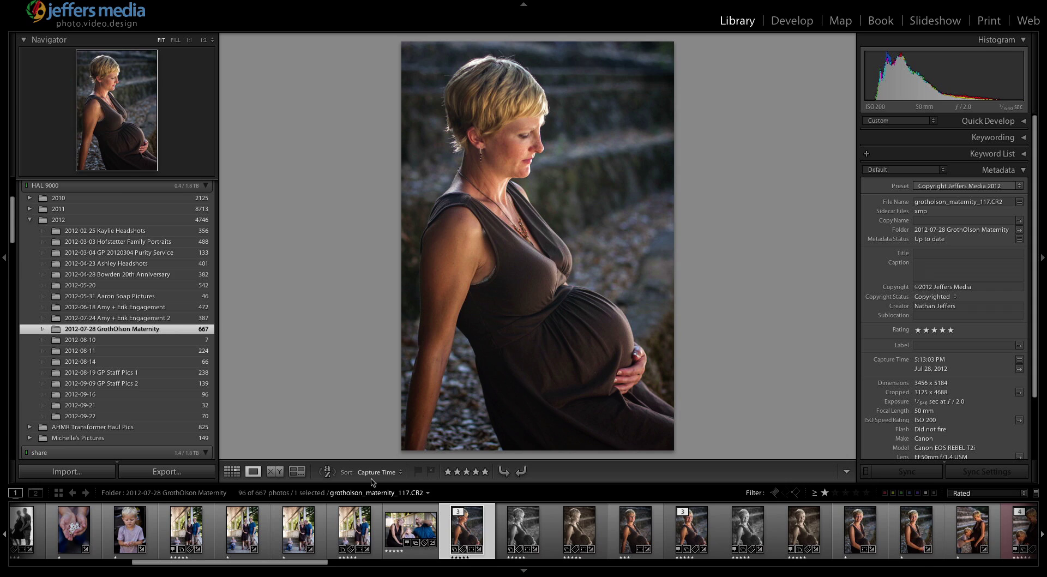
Open the original color version of the maternity portrait in the Develop module after viewing its black-and-white virtual copy
key("ctrl+apostrophe")
left_click(500, 519)
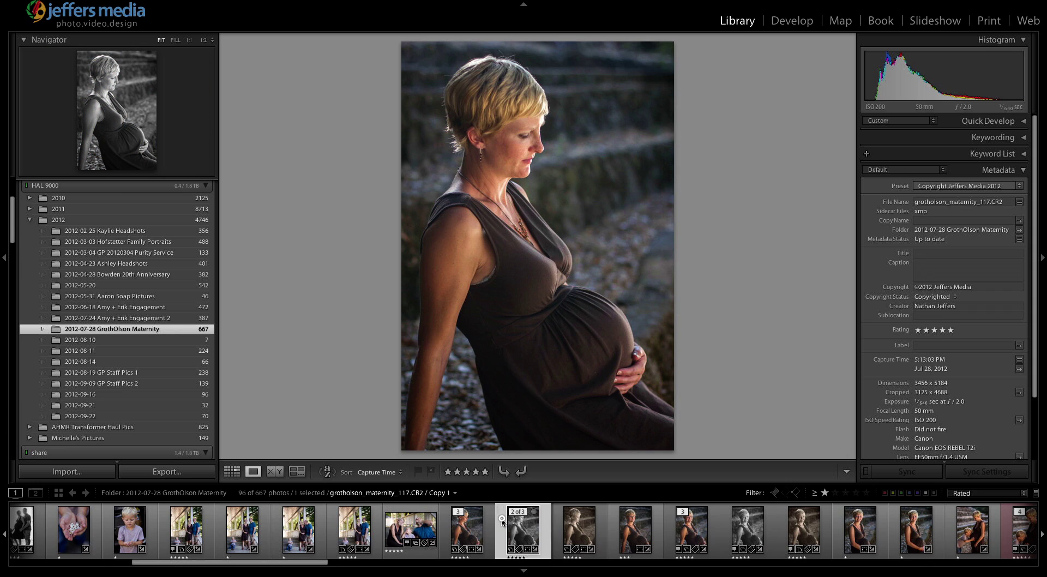
key("ctrl+apostrophe")
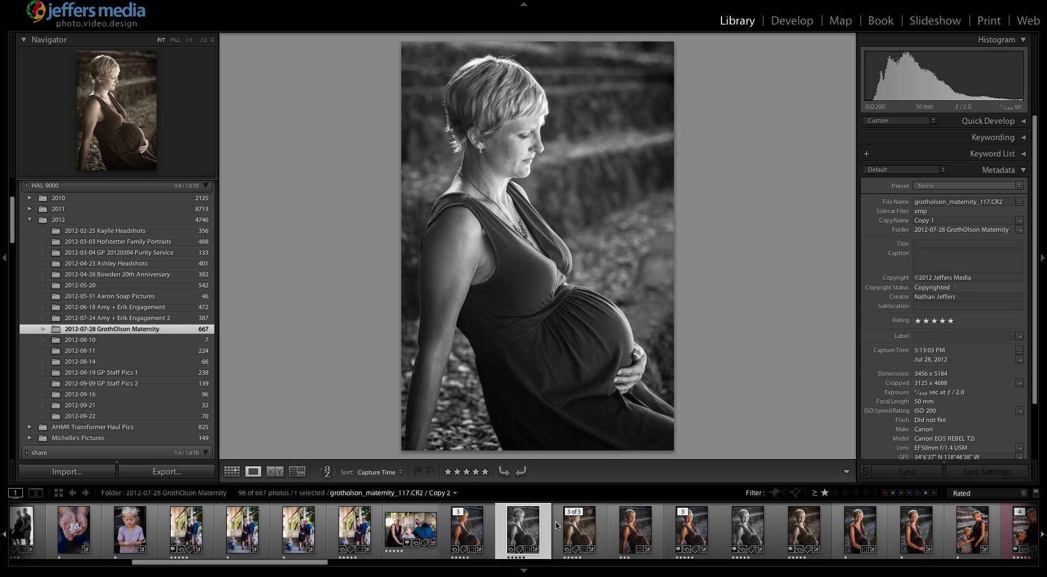
left_click(488, 525)
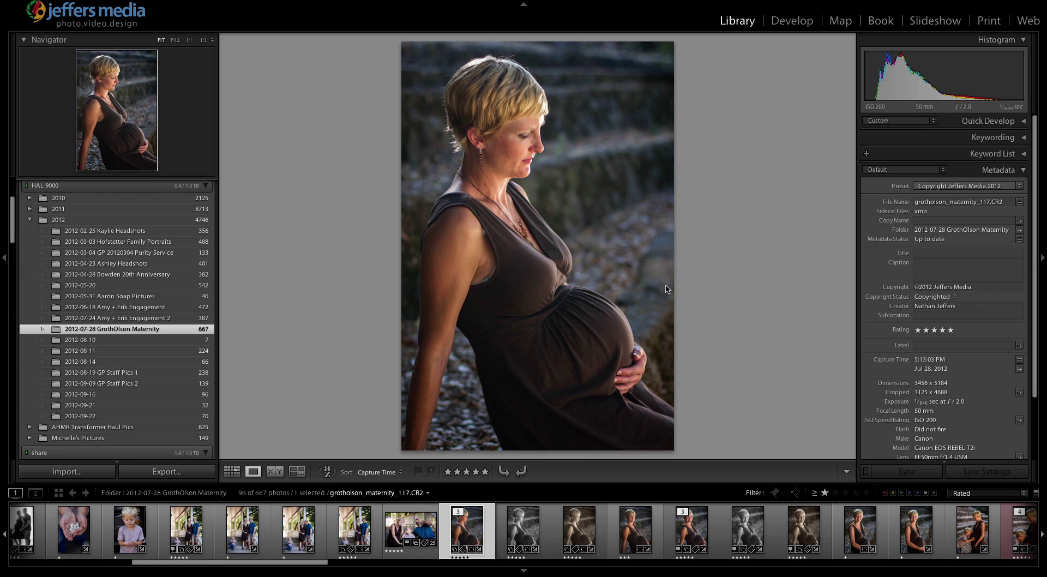
left_click(781, 22)
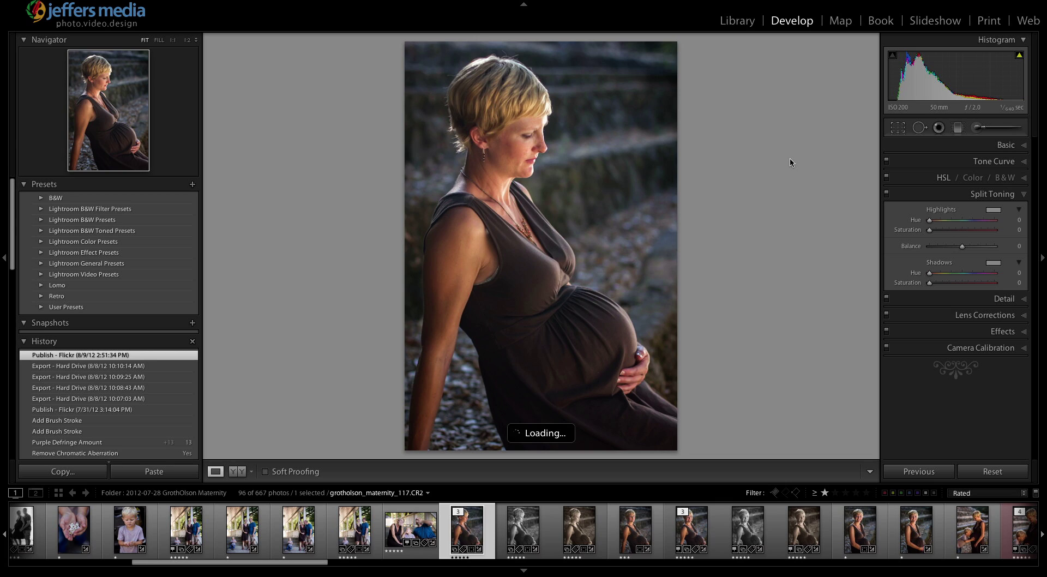
key("d")
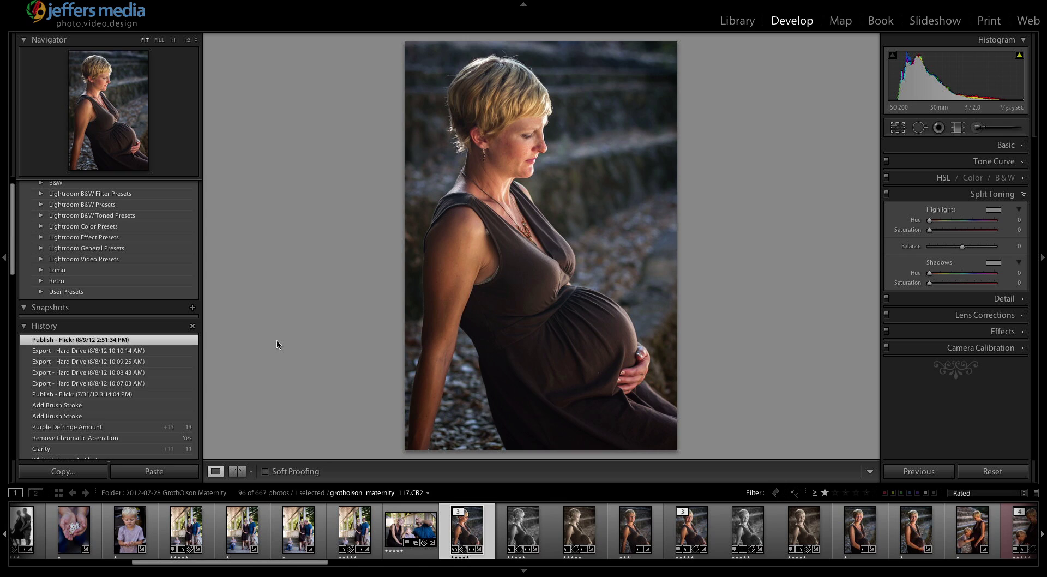
Examine the list of edits recorded in the portrait's history
scroll(117, 354, "up", 1)
scroll(117, 354, "down", 5)
scroll(116, 354, "up", 5)
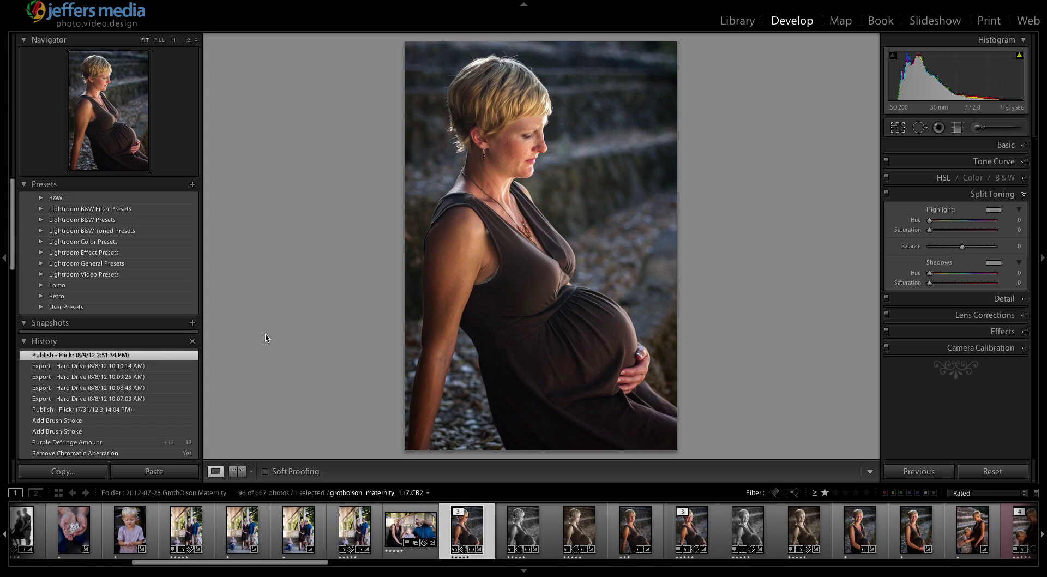
scroll(114, 350, "down", 3)
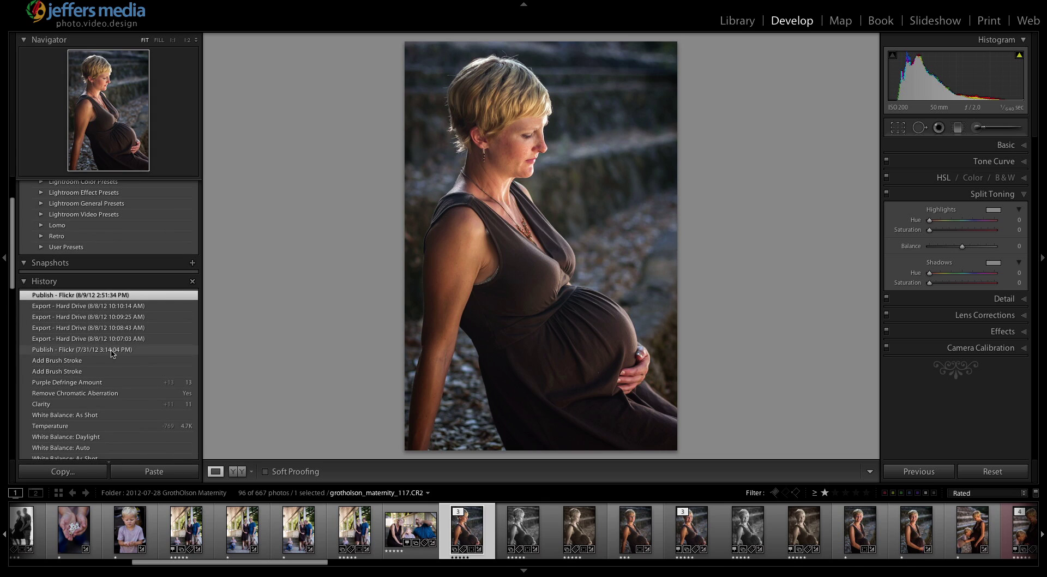
scroll(115, 350, "down", 2)
scroll(109, 321, "down", 3)
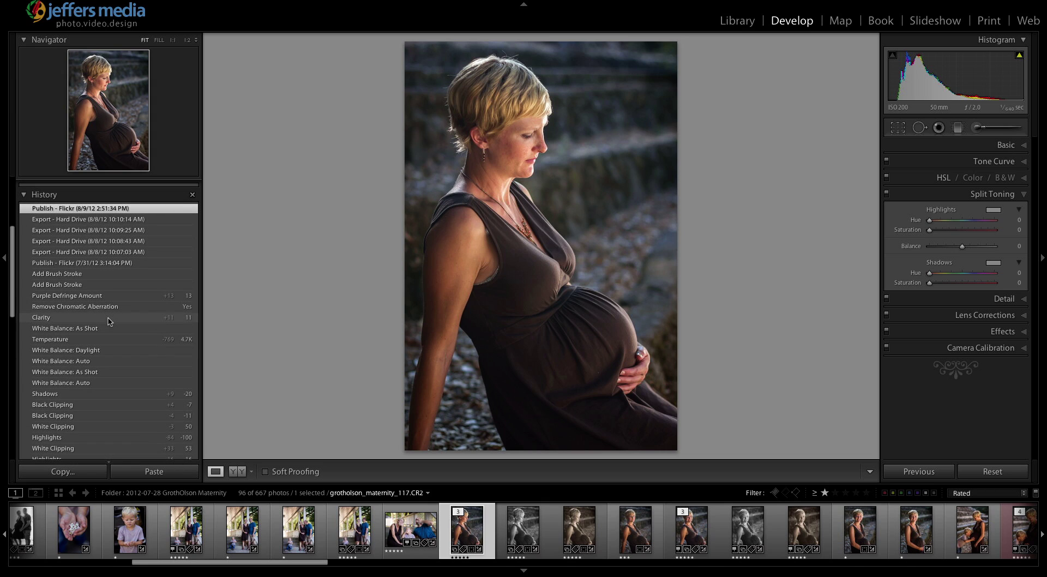
scroll(109, 322, "down", 8)
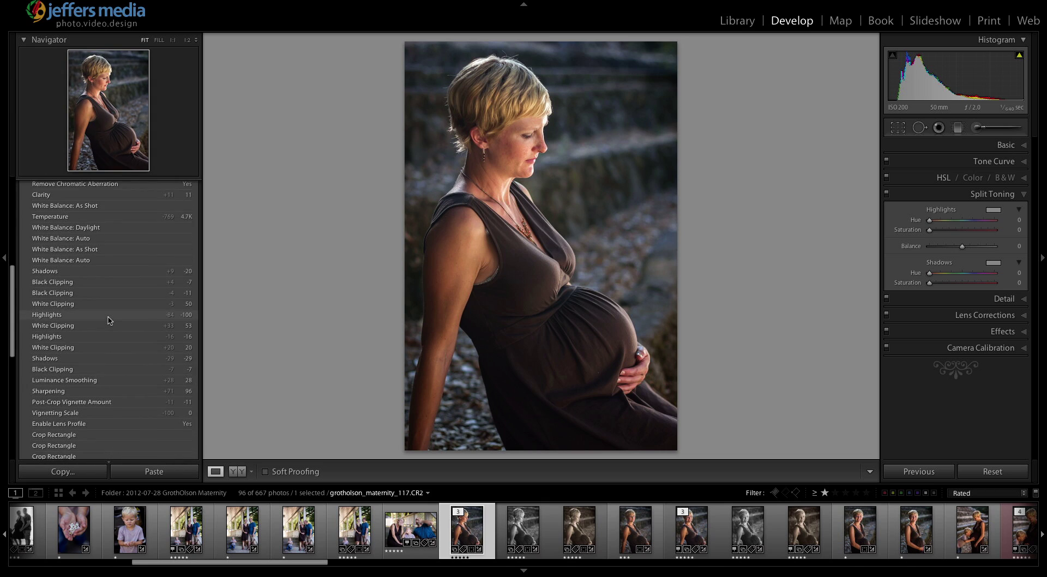
scroll(109, 321, "up", 10)
scroll(109, 321, "up", 5)
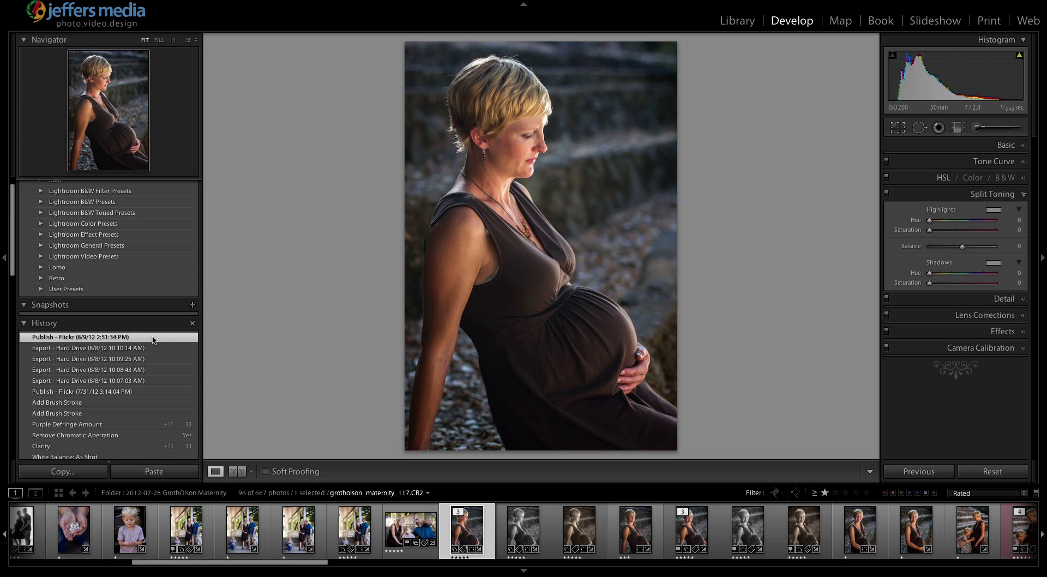
Compare the portrait's original Import history state with its most recent Publish - Flickr state, ending on the latter
scroll(153, 340, "down", 5)
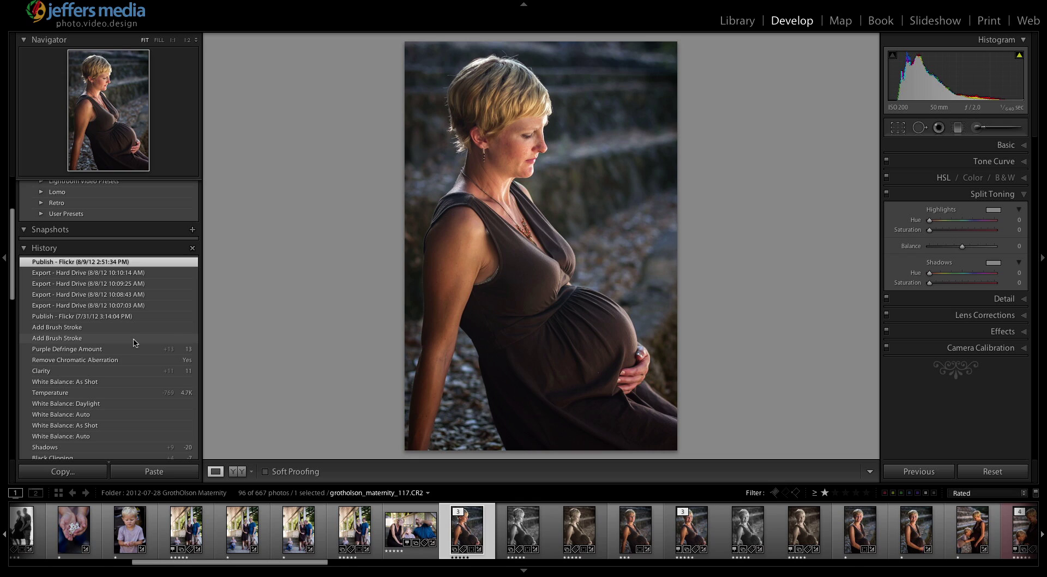
scroll(118, 347, "down", 15)
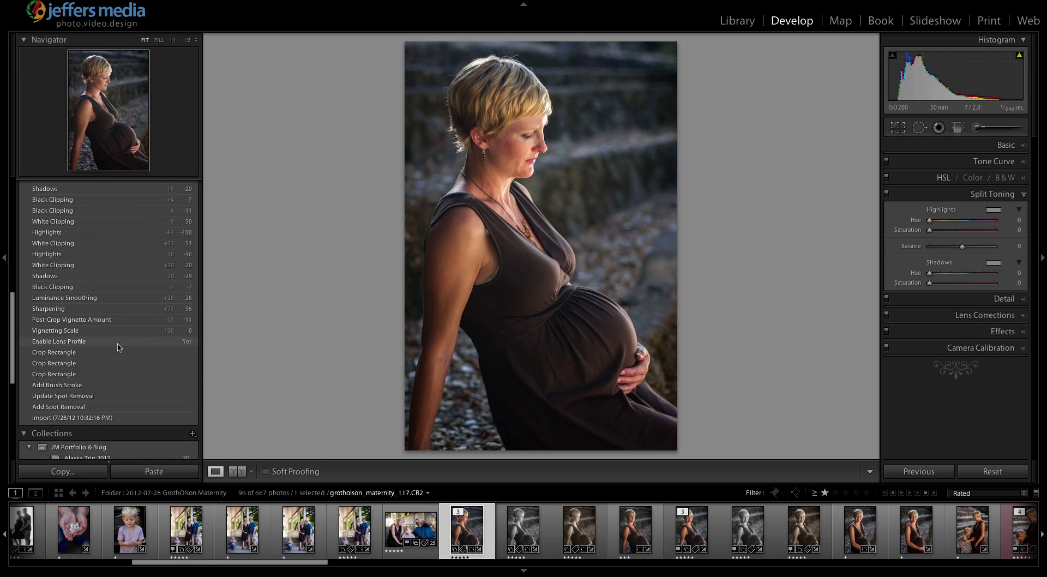
left_click(104, 417)
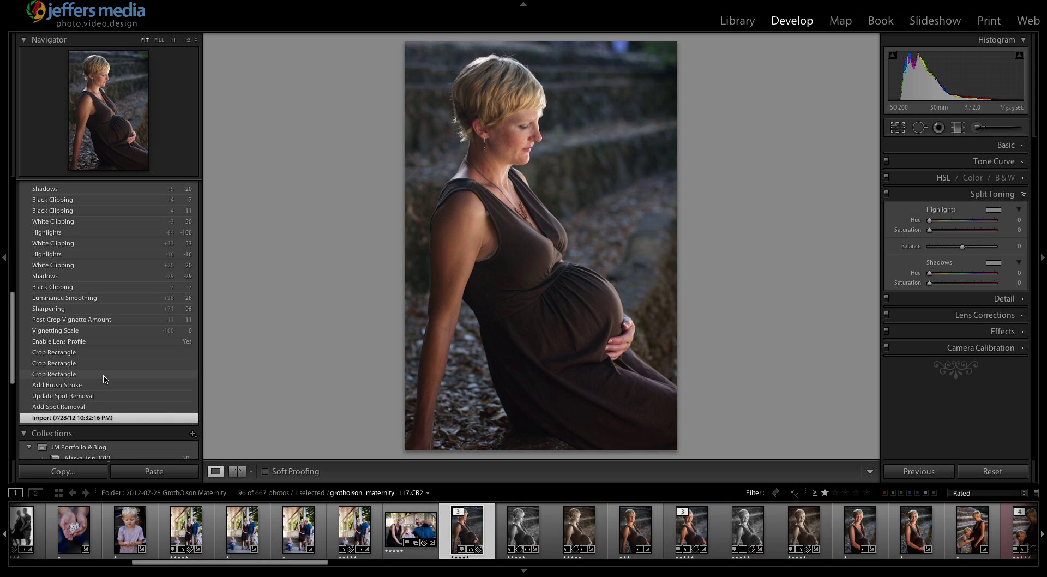
scroll(104, 382, "up", 4)
scroll(105, 380, "up", 7)
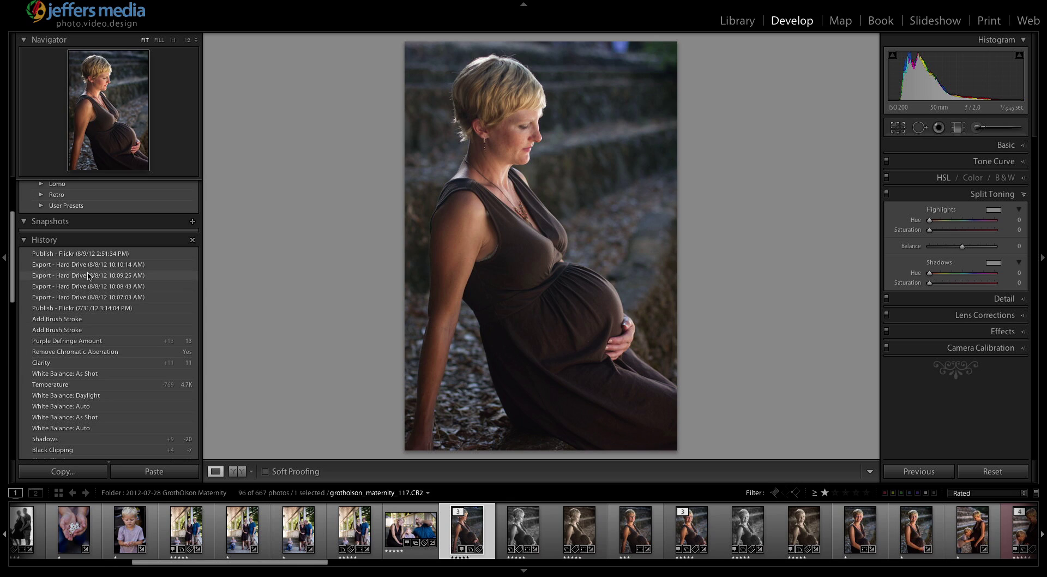
left_click(92, 254)
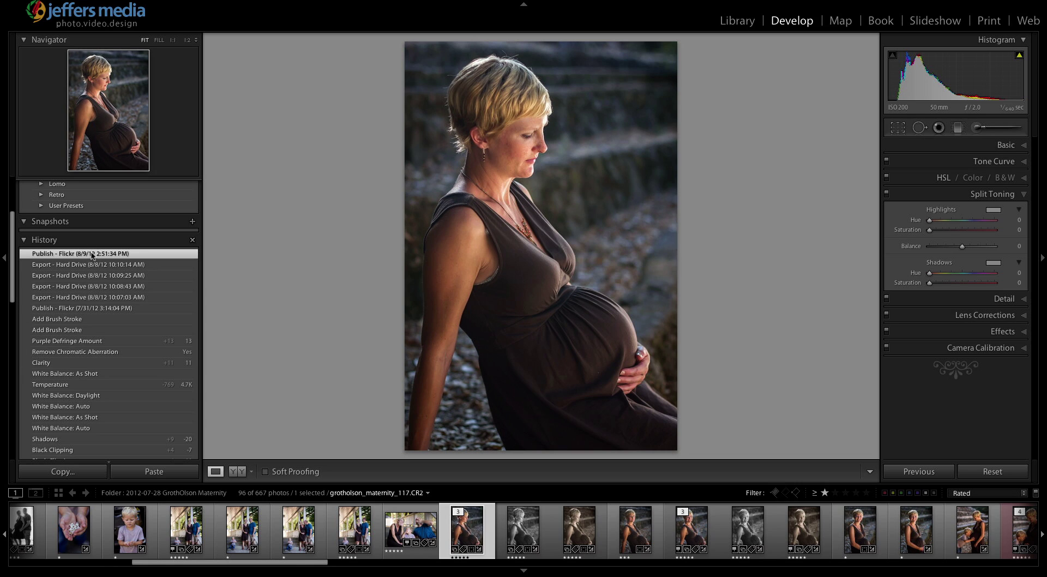
From the White Balance: Daylight history state, try split toning with highlight hue 82, saturation 49 and shadow hue 260, saturation 59
scroll(91, 254, "down", 1)
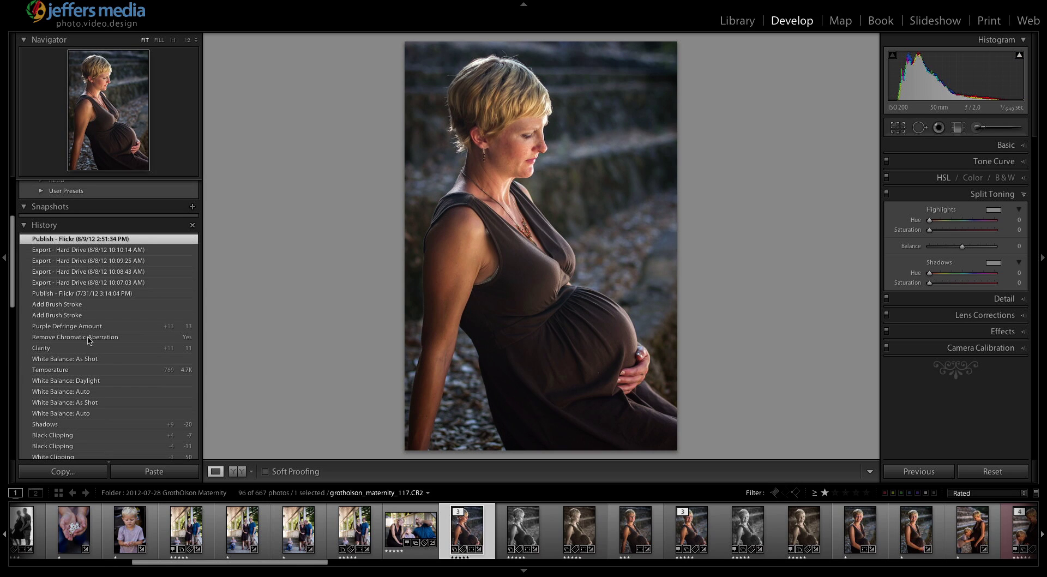
left_click(107, 380)
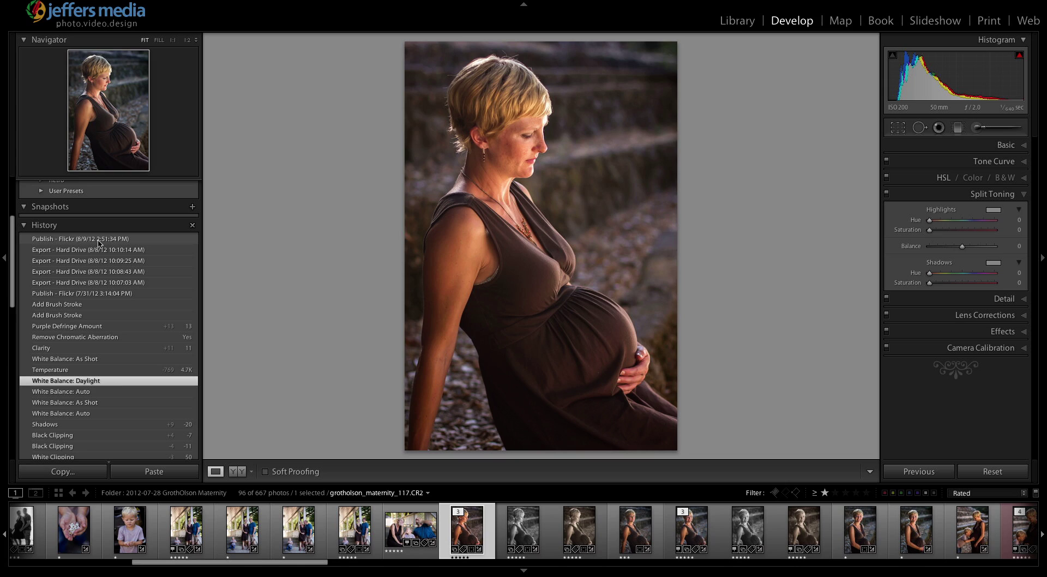
left_click_drag(934, 223, 944, 220)
left_click(961, 230)
left_click(975, 273)
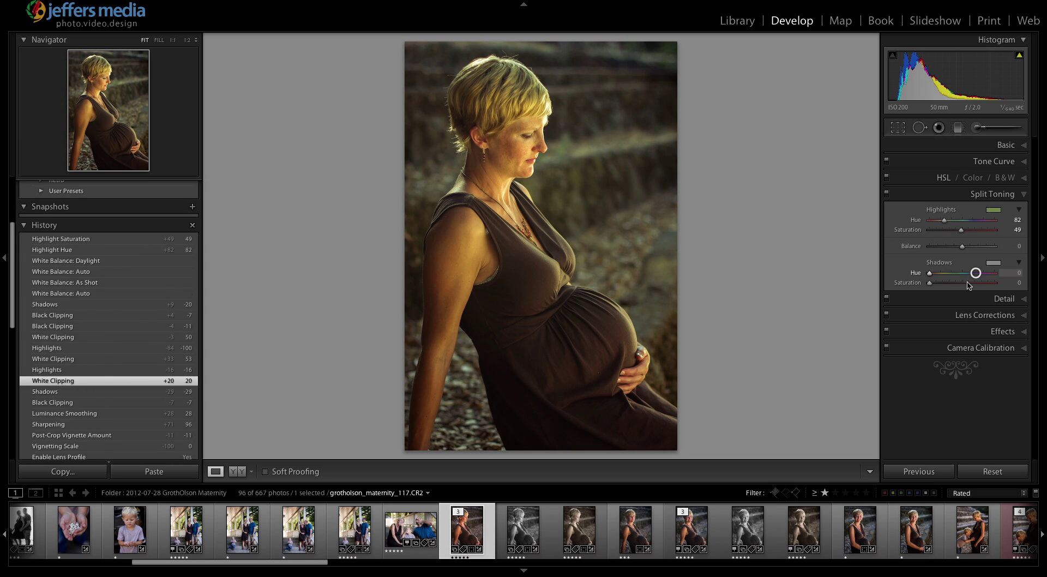
left_click(967, 282)
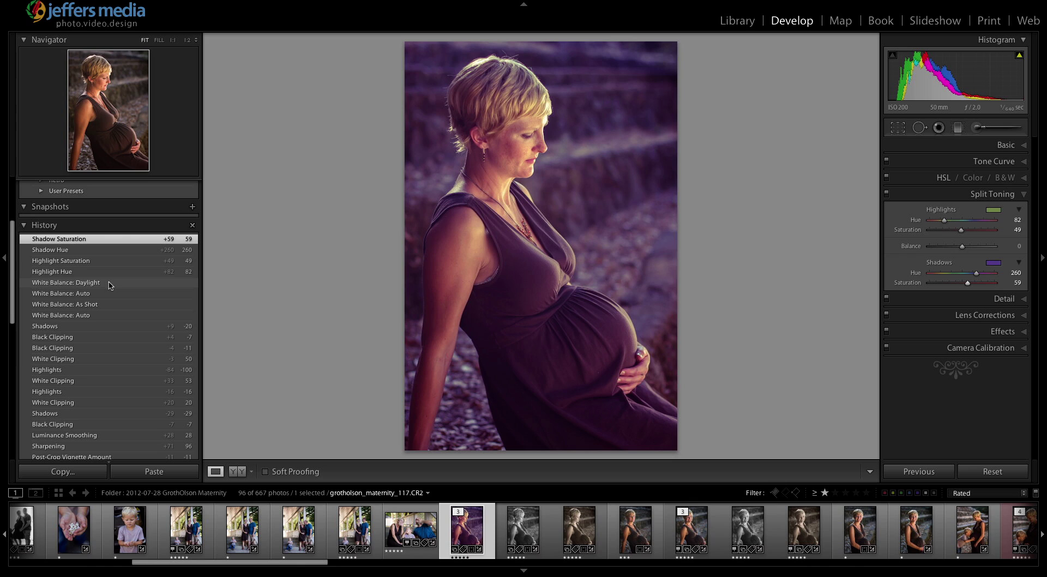
Undo the highlight and shadow split toning changes and return to the most recent Publish - Flickr history state
key("super+z")
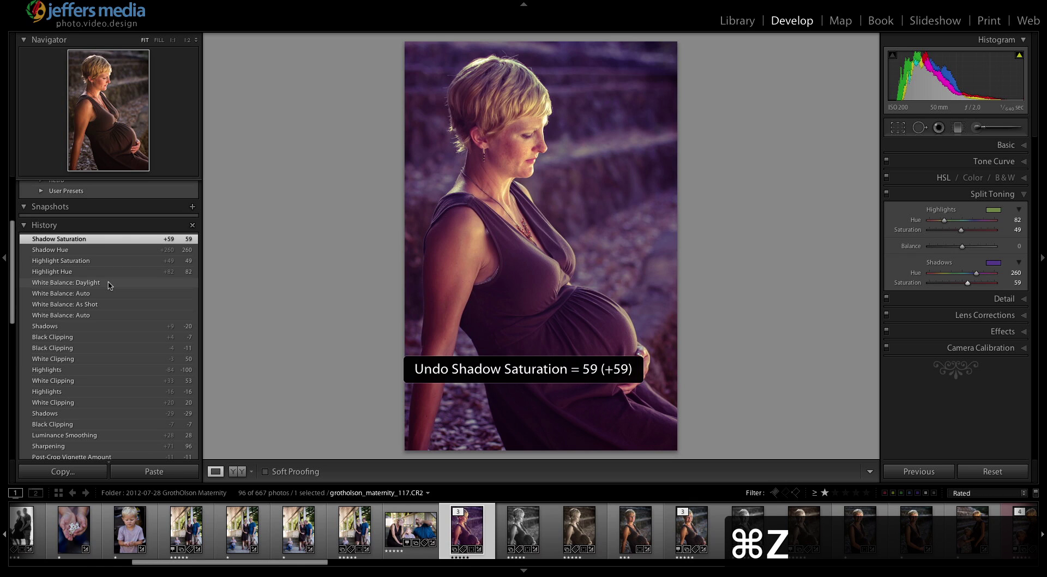
key("super+z")
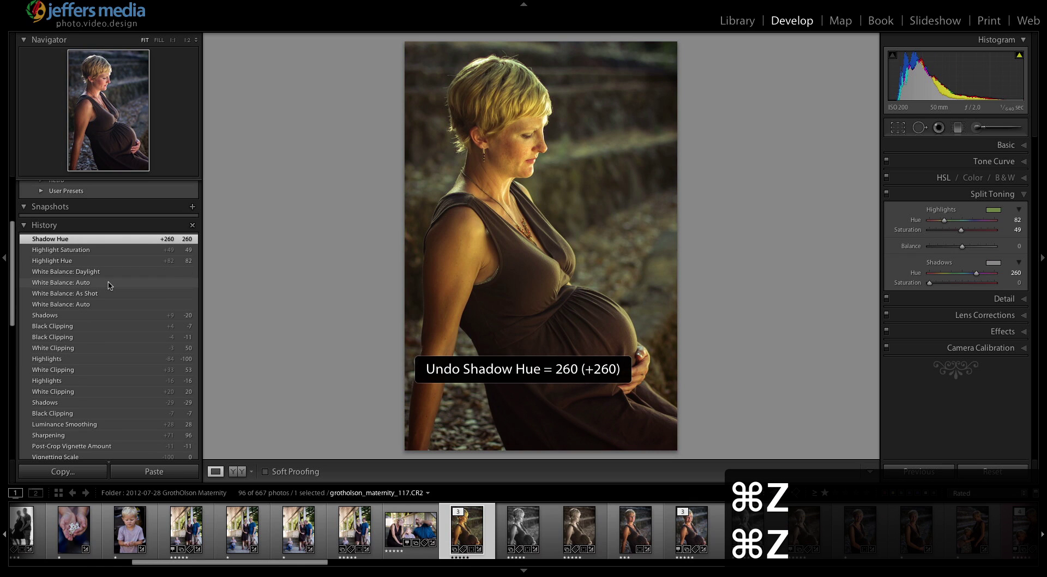
key("super+z")
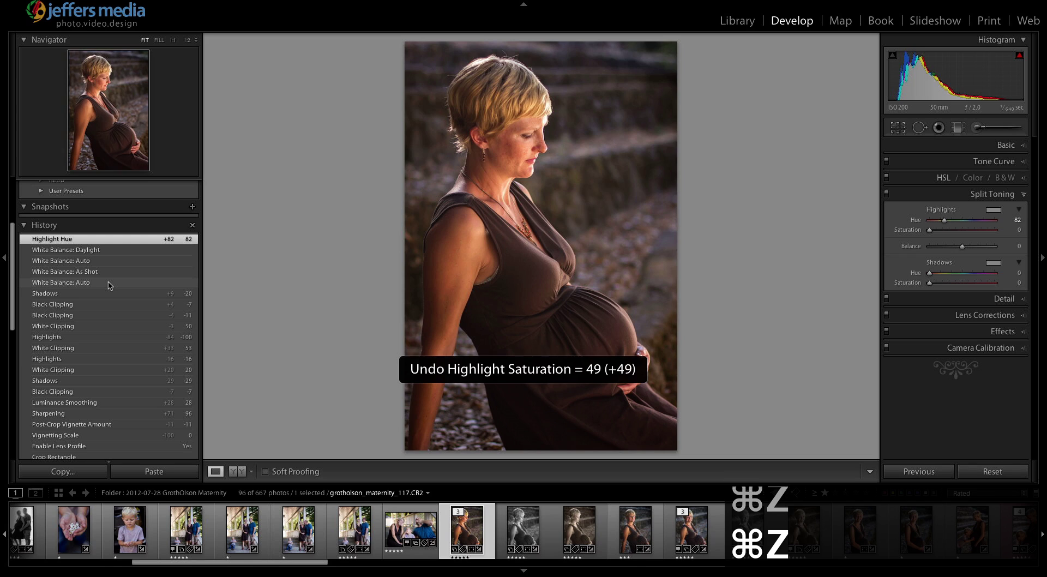
key("super+z")
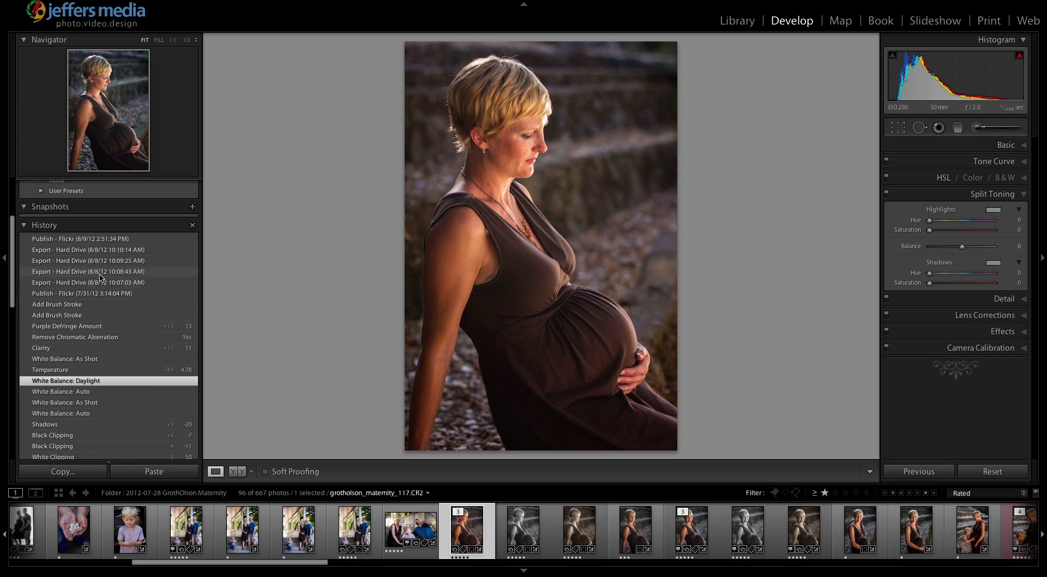
left_click(123, 238)
Create a snapshot of the portrait's current state named Color
scroll(137, 357, "down", 3)
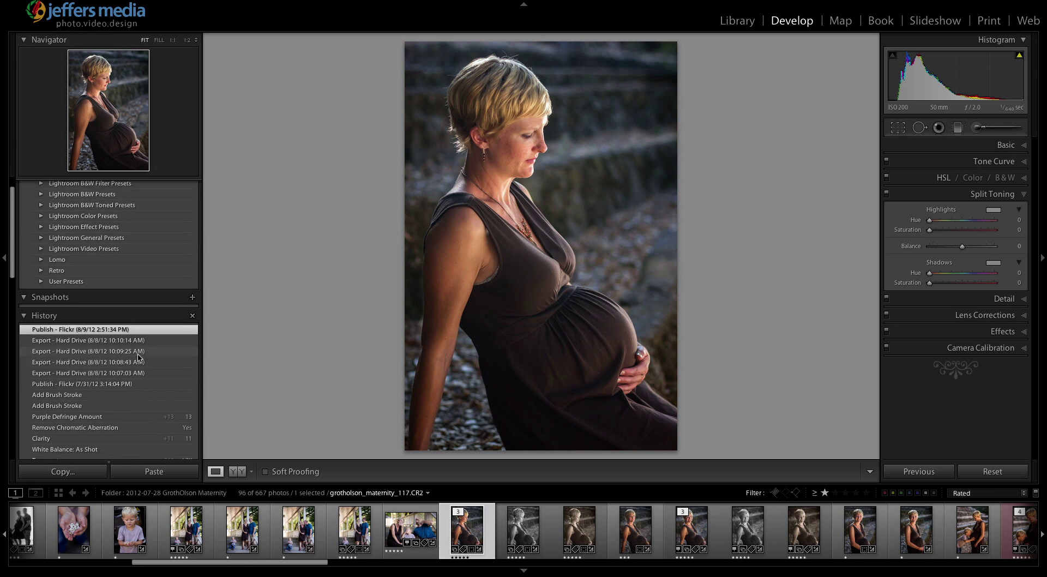
scroll(134, 332, "up", 3)
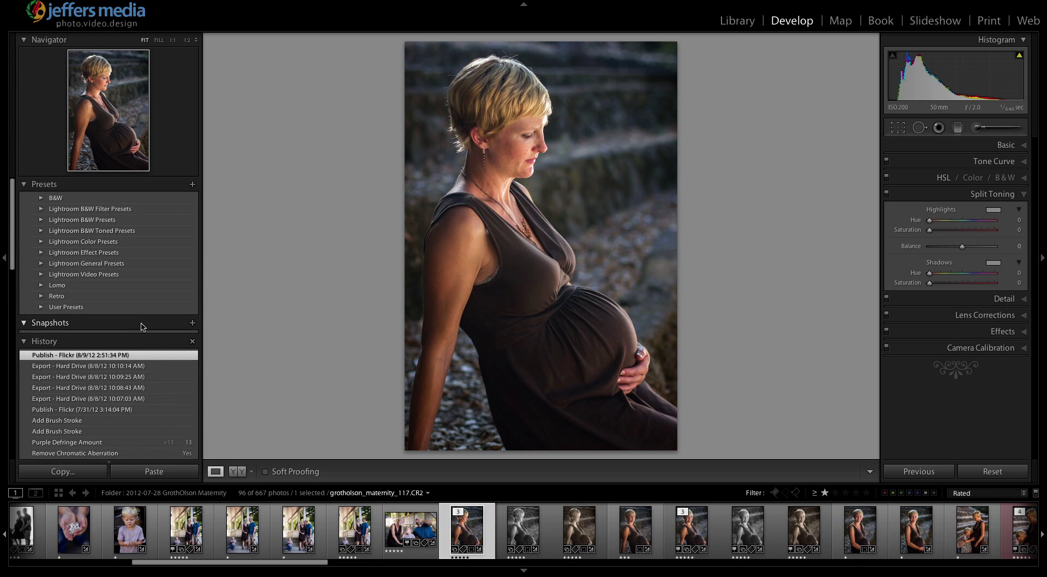
left_click(193, 324)
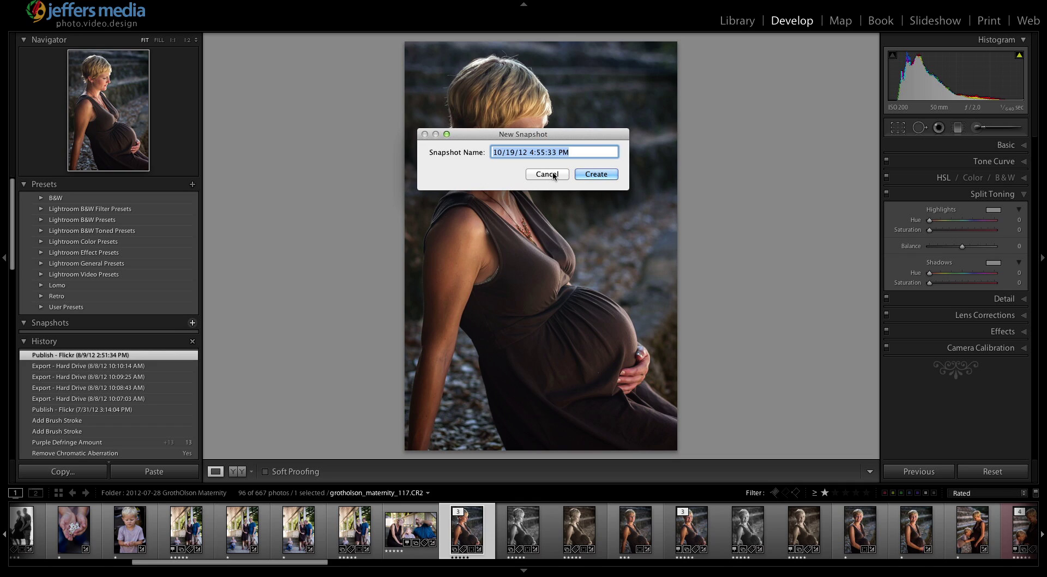
type("C")
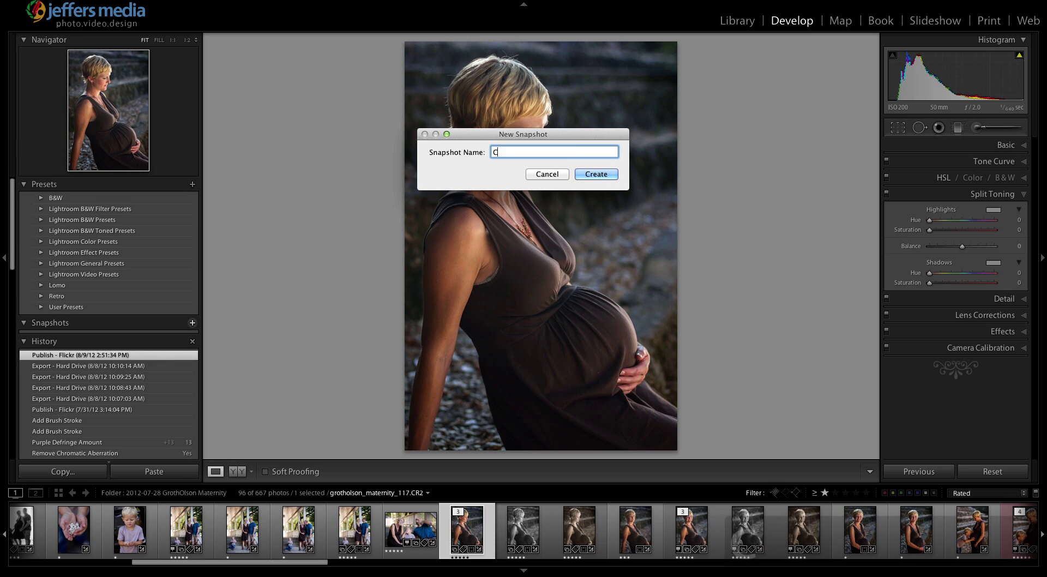
type("olor")
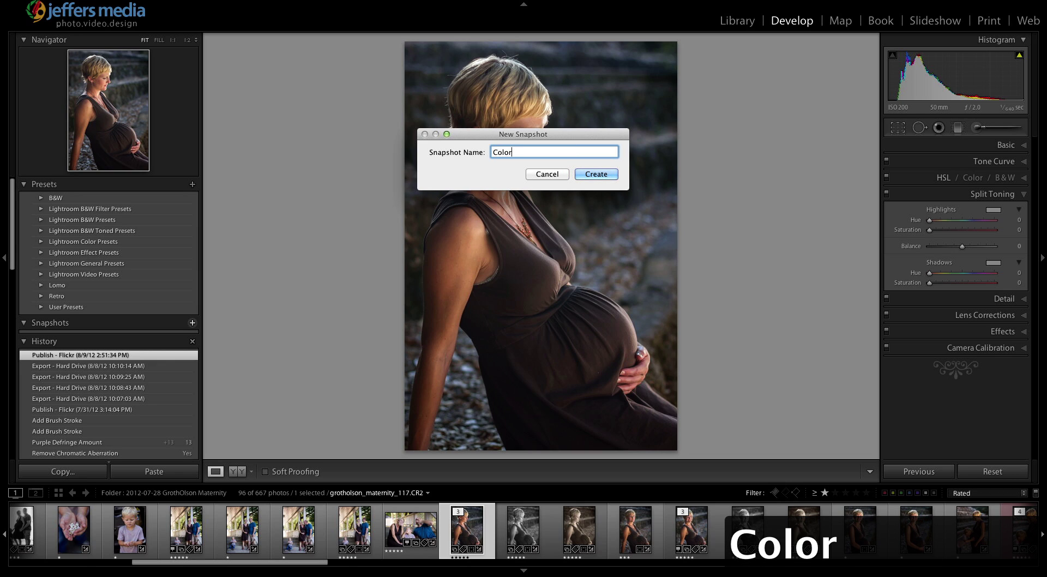
key("Return")
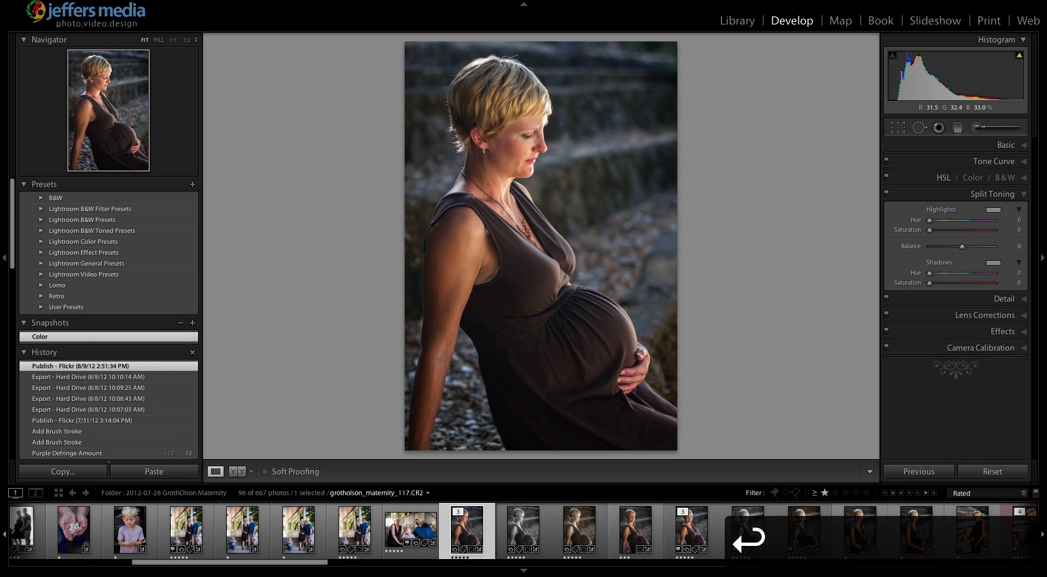
Create a second snapshot of the same state named Normal
key("super+n")
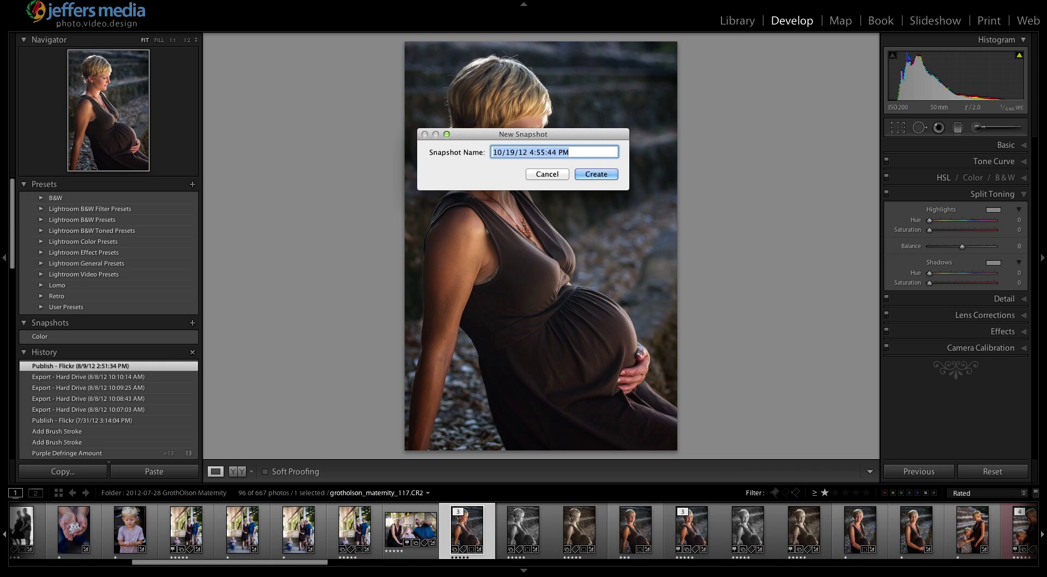
type("Normal")
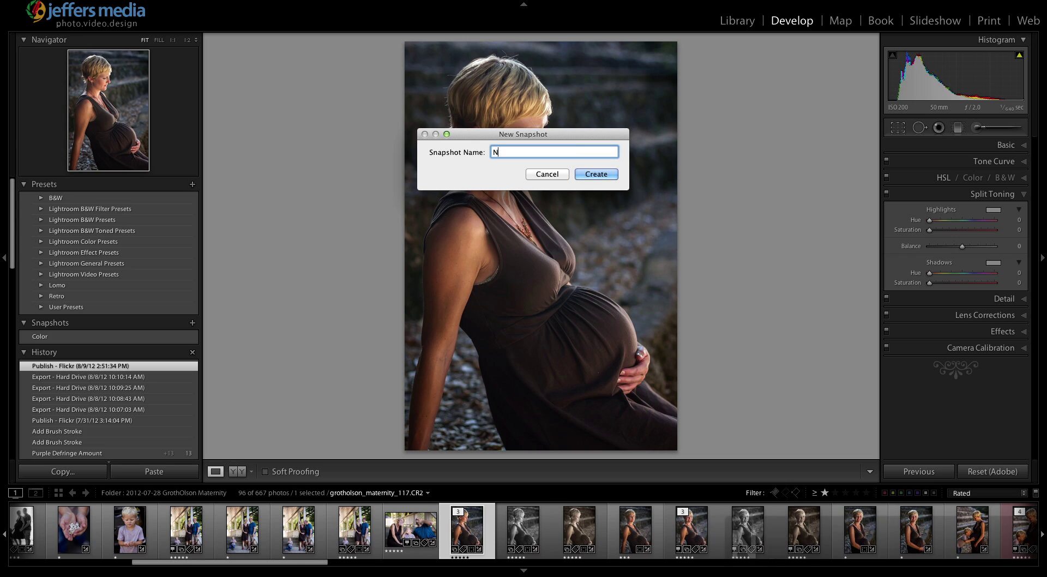
key("Return")
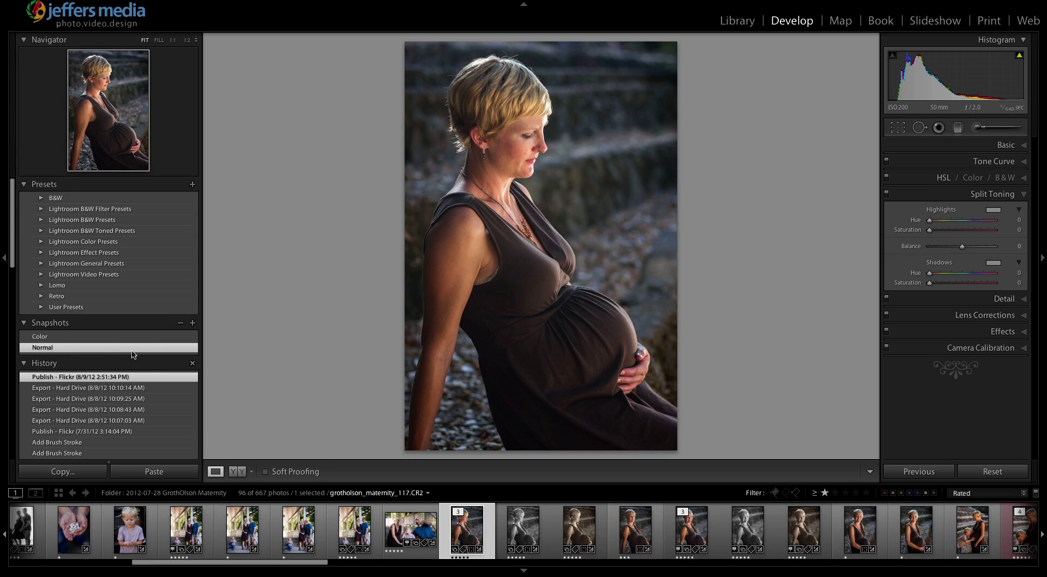
Apply the Color snapshot and the Normal snapshot in turn, and delete the Normal snapshot
left_click(106, 337)
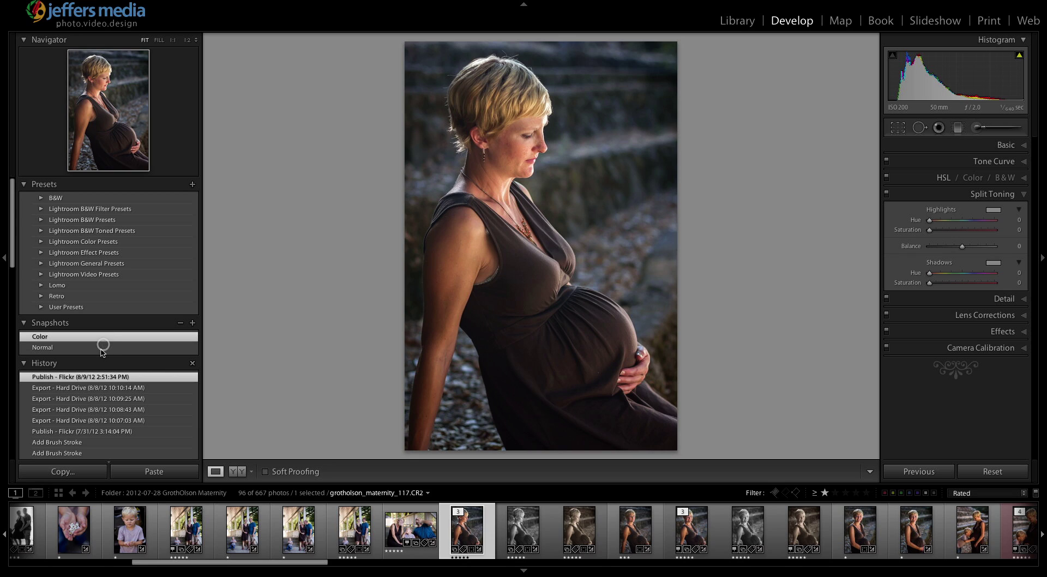
left_click(59, 349)
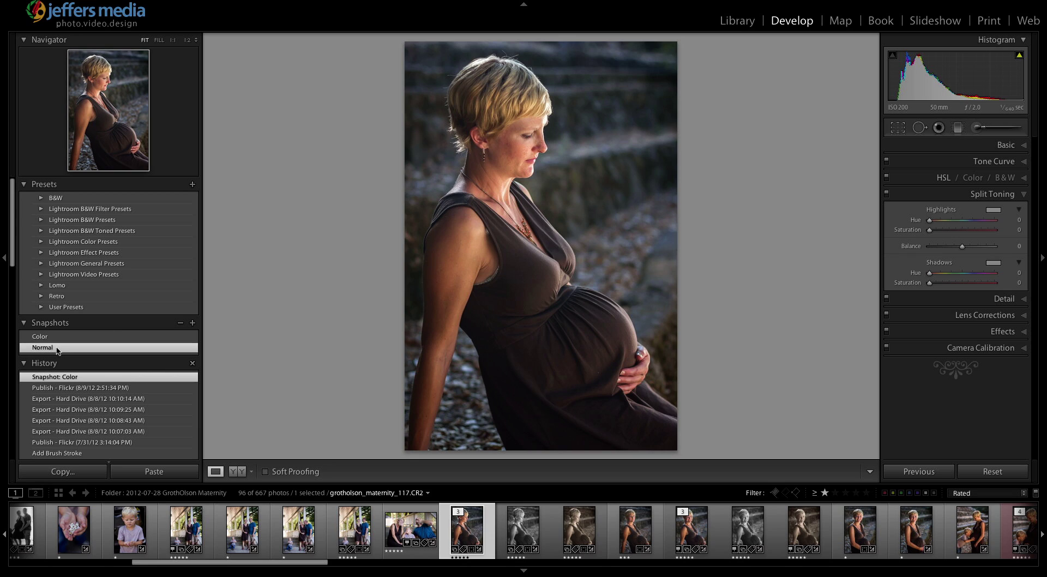
left_click(180, 325)
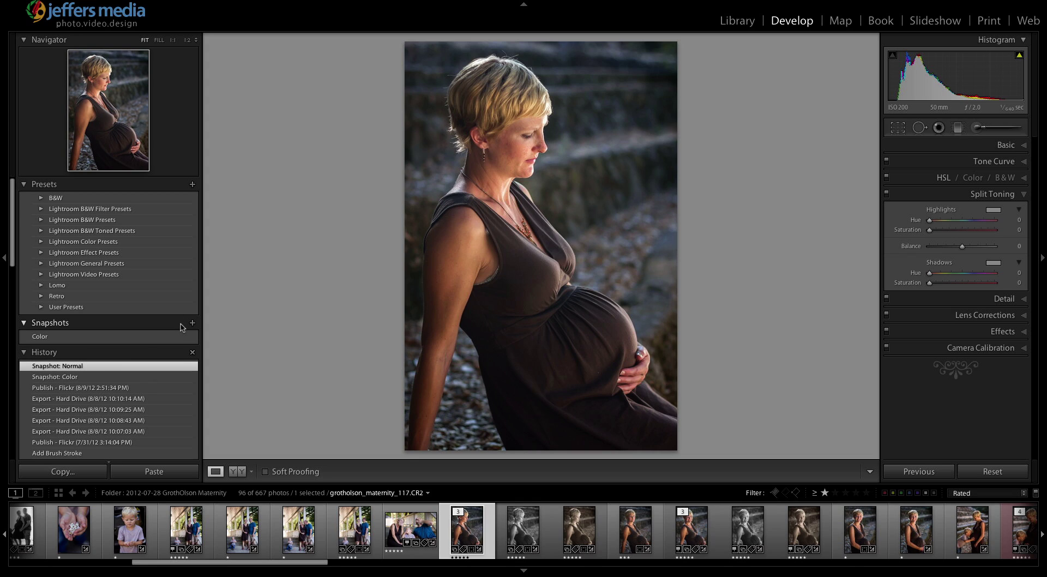
Apply the Color snapshot to the portrait and convert its treatment to Black & White
left_click(146, 339)
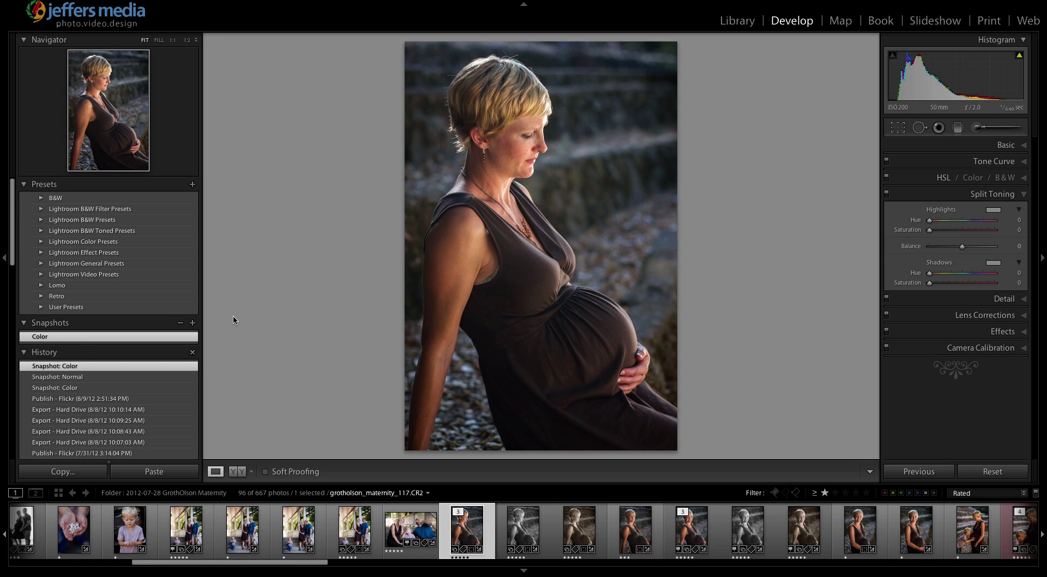
left_click(1010, 161)
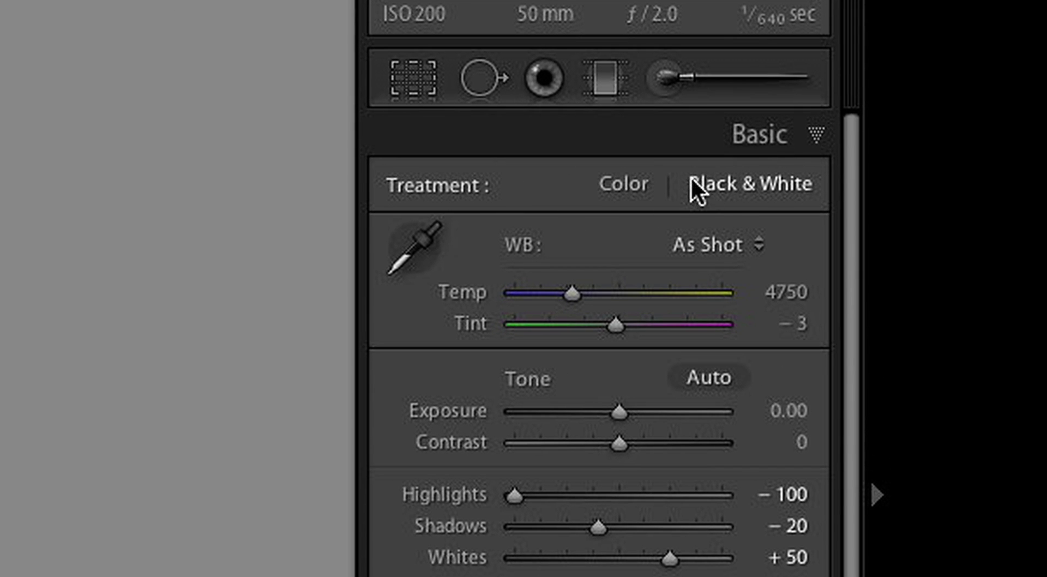
left_click(706, 185)
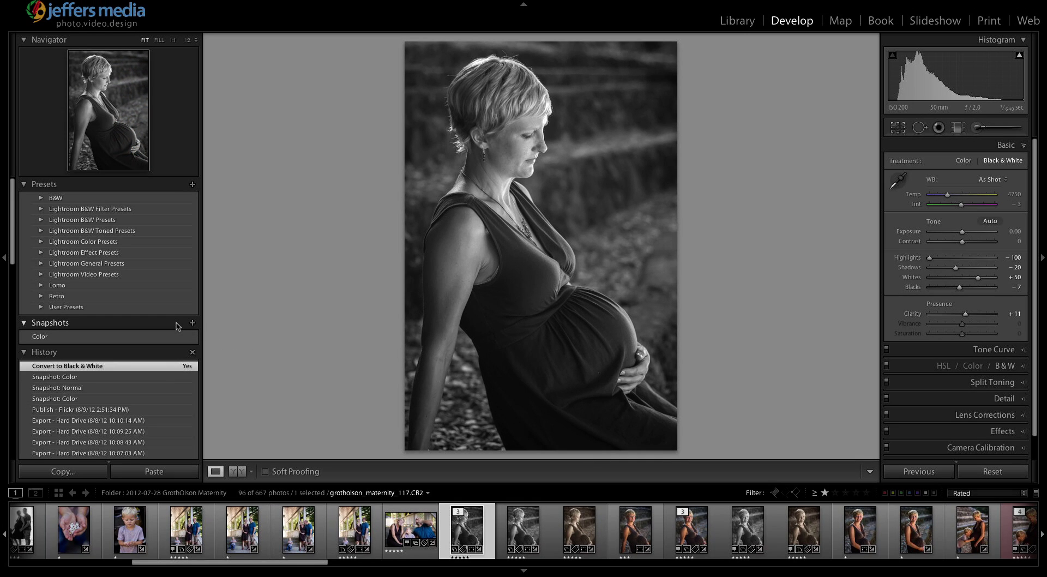
Create a snapshot of the black-and-white version named B&W
key("super+n")
type("B")
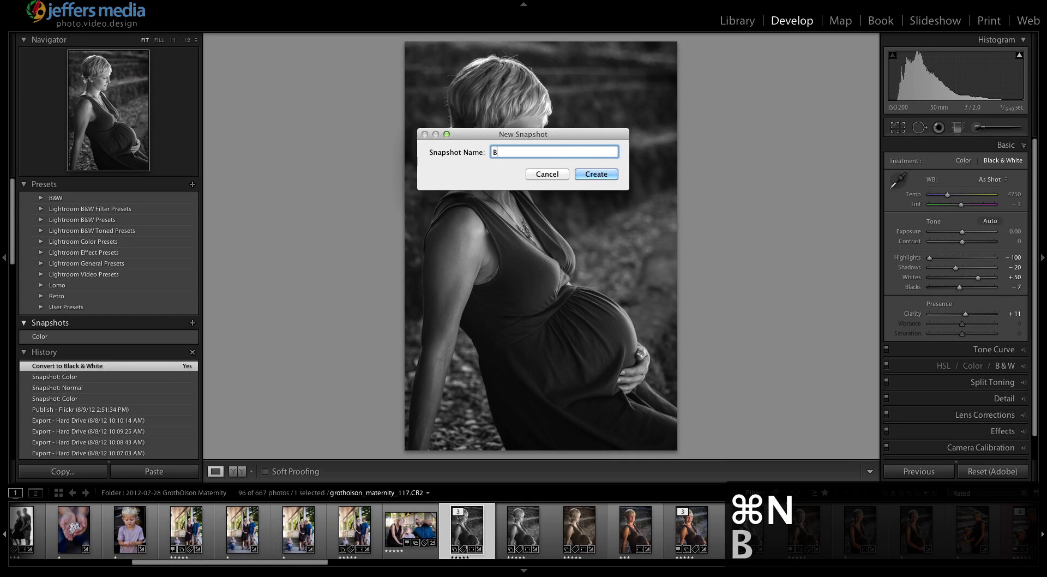
type("&W")
key("Return")
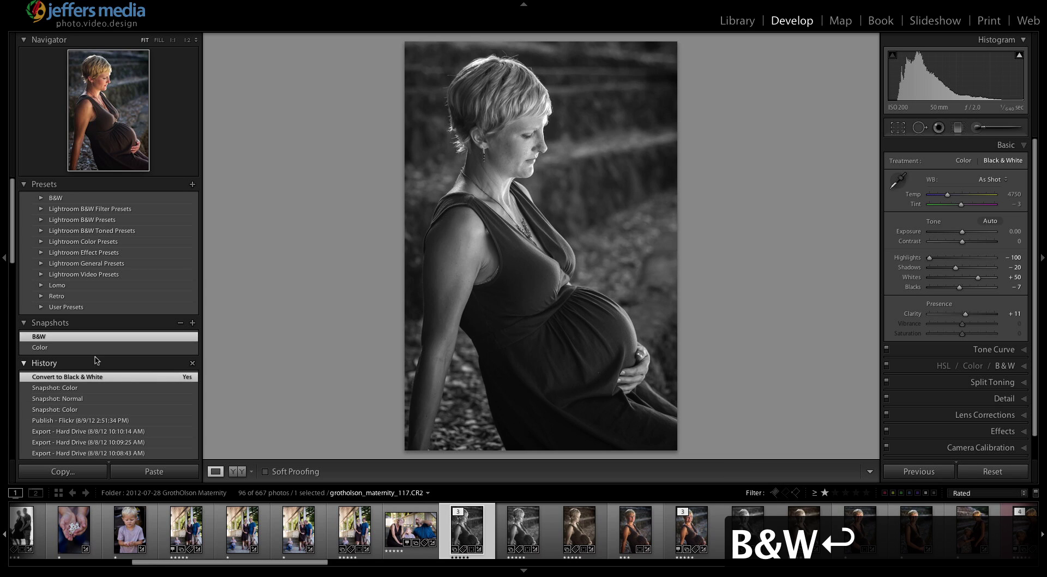
Compare the Color and B&W versions by switching between their snapshots and the Snapshot: Color history state, finishing on the B&W snapshot
left_click(92, 349)
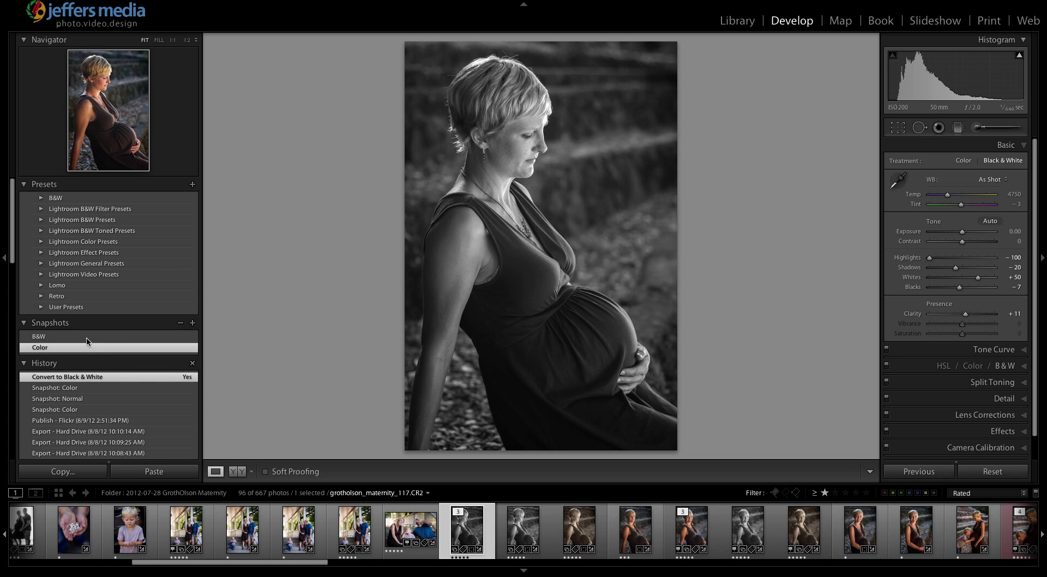
left_click(80, 336)
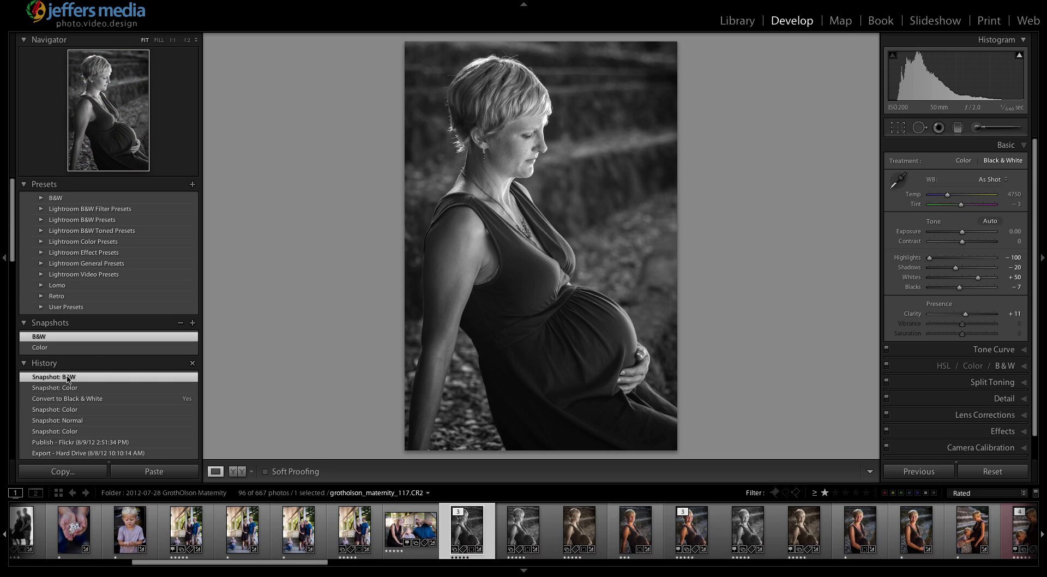
left_click(66, 388)
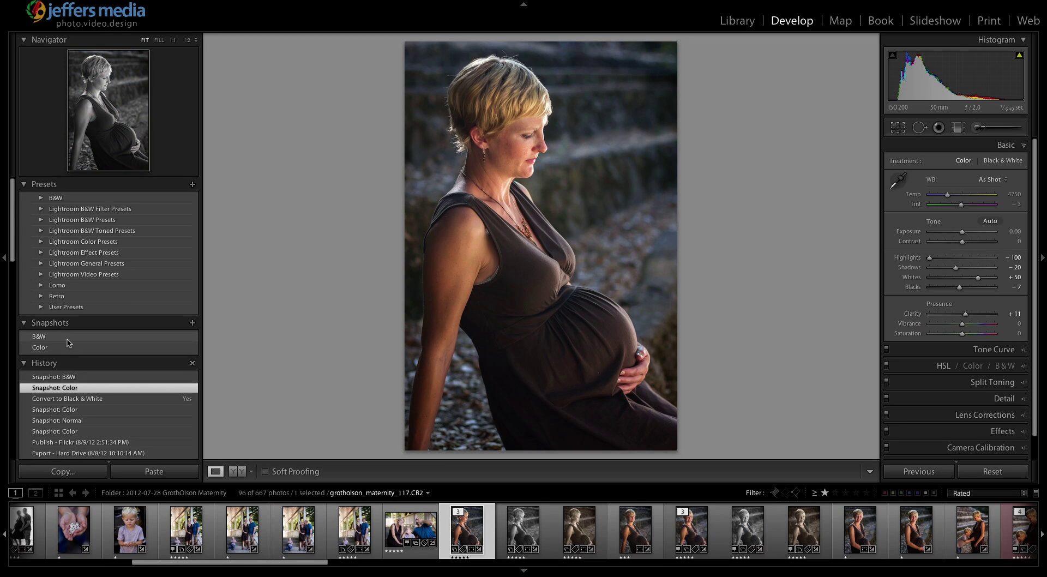
left_click(125, 338)
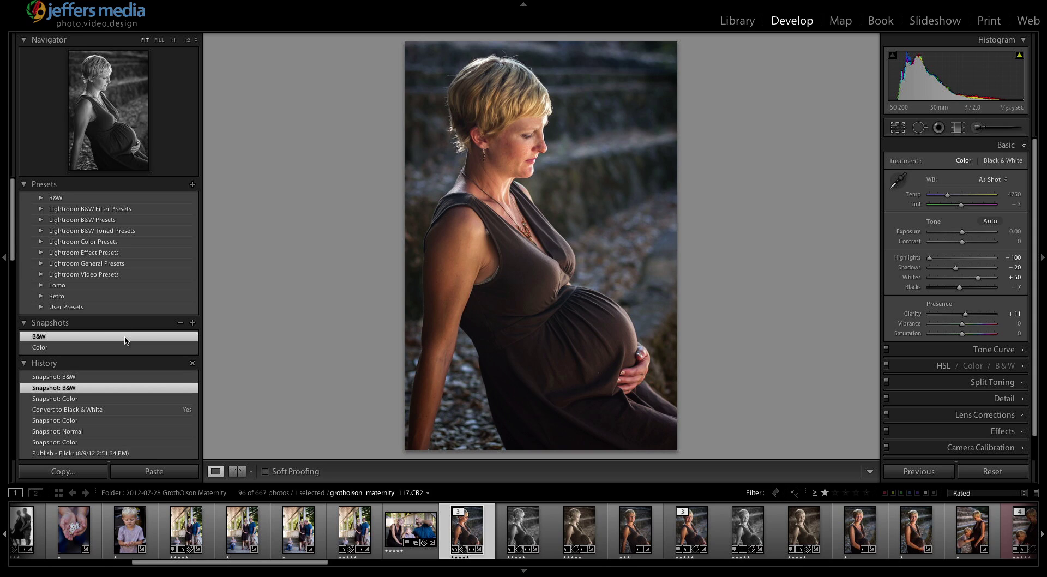
Set the black-and-white portrait's Blacks to -37, Whites to +73 and Highlights to -47
left_click_drag(959, 287, 986, 278)
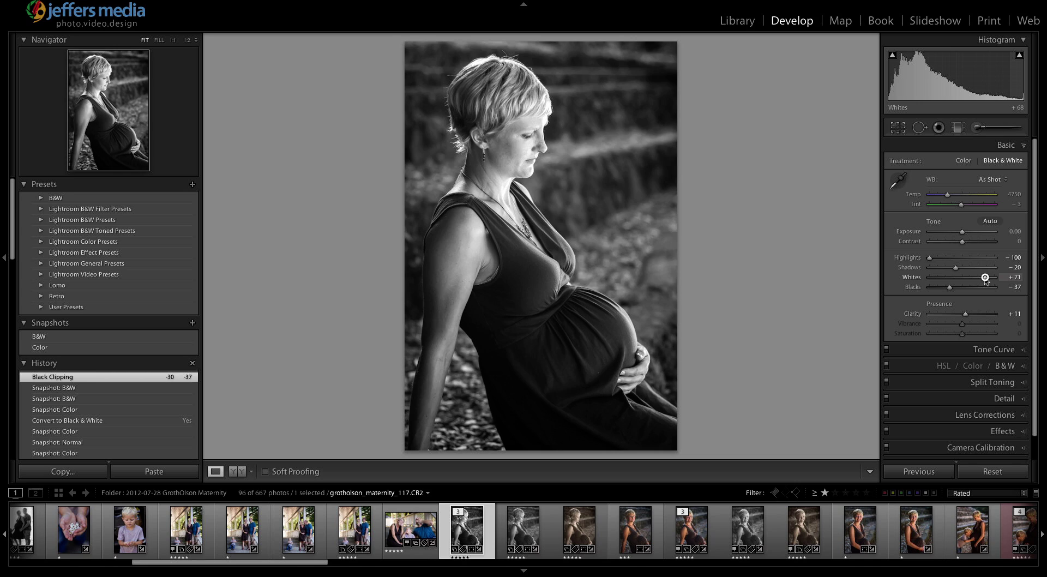
left_click(945, 258)
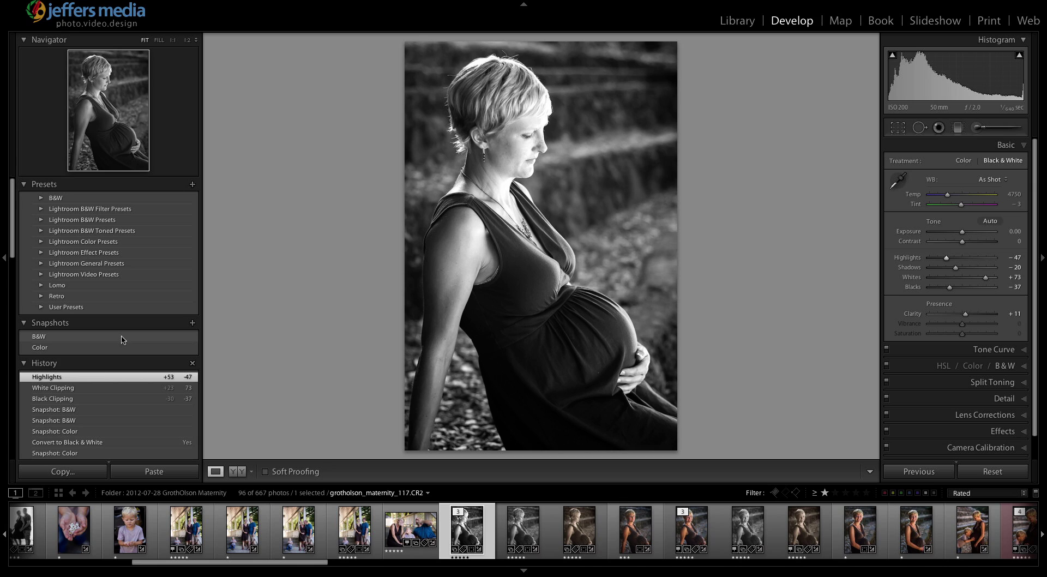
Apply the stored B&W snapshot, undo that, and update the B&W snapshot with the current settings
left_click(123, 338)
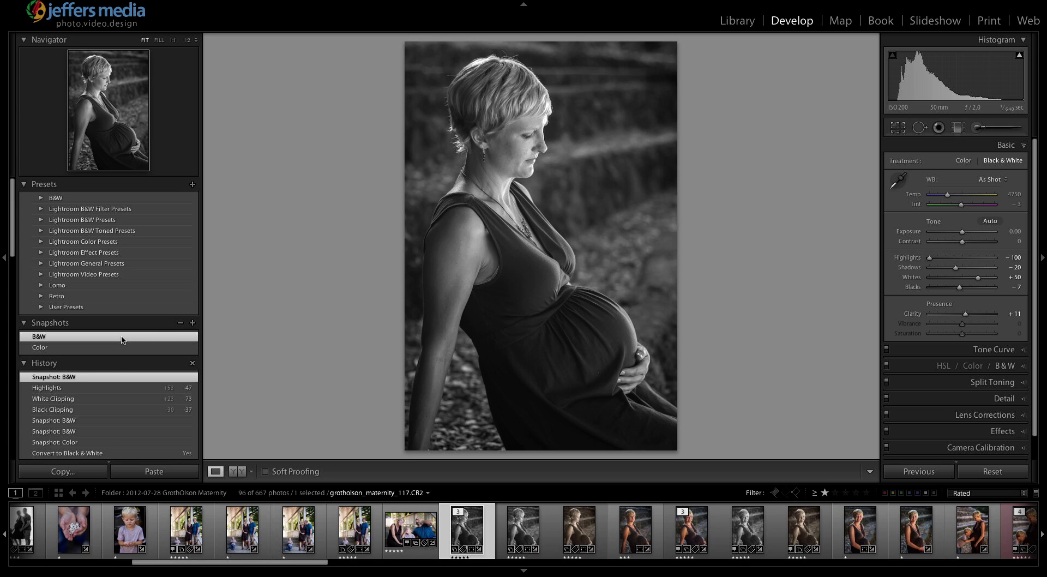
key("super+z")
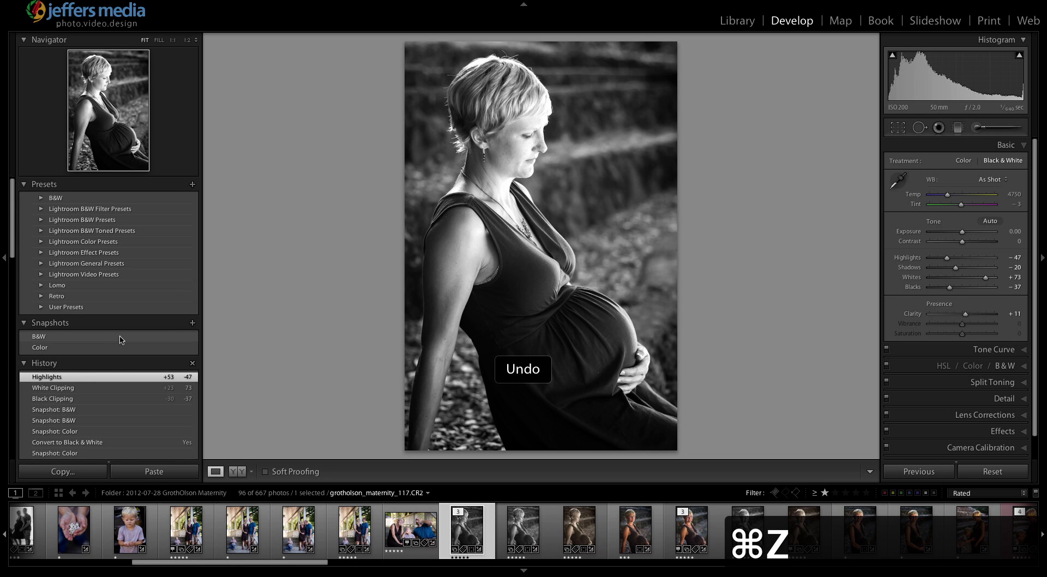
right_click(41, 338)
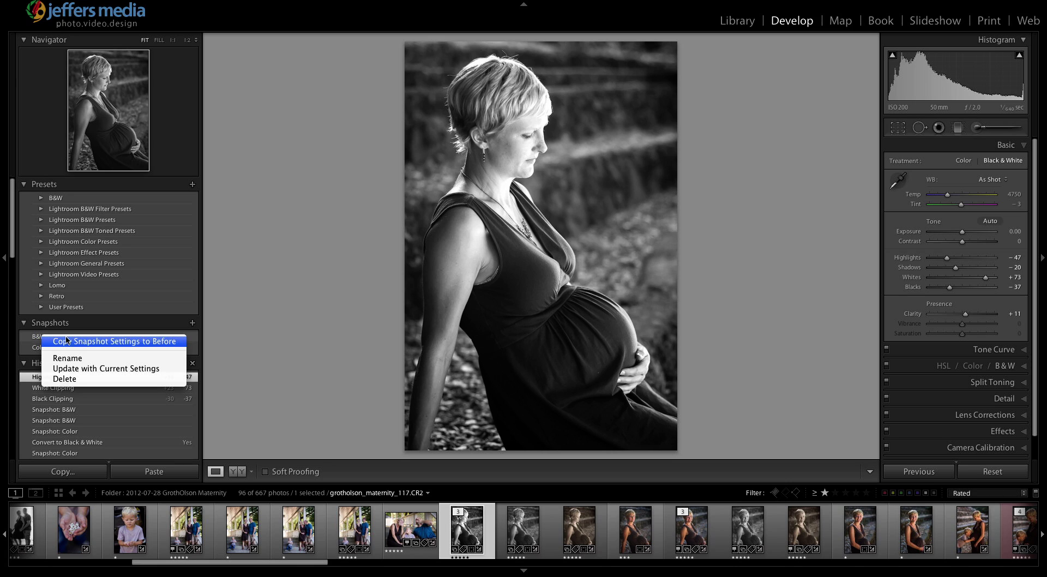
left_click(113, 371)
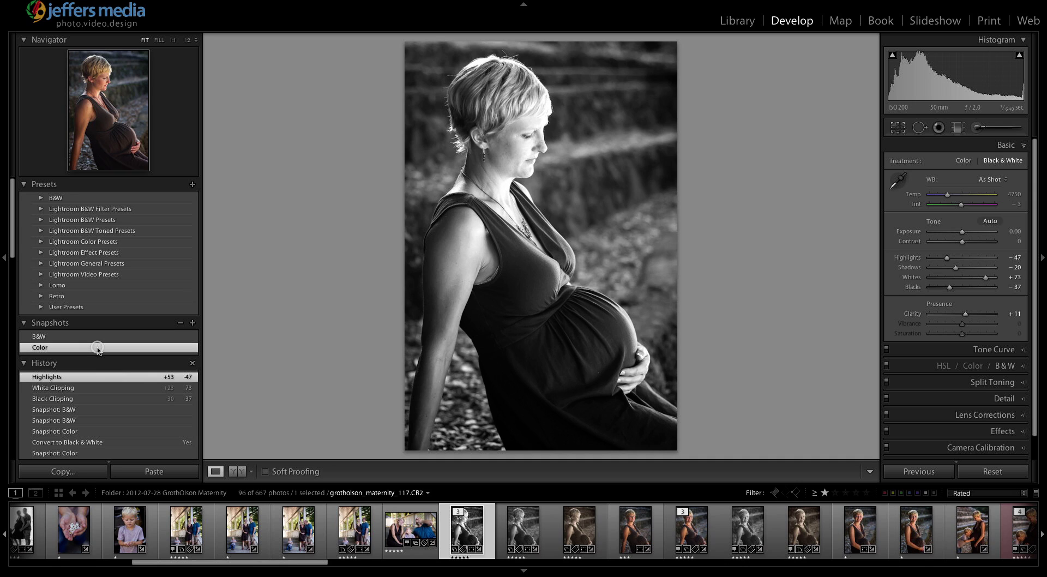
Switch between the Color and B&W snapshots, finishing on Color, and show the portrait in the Library grid
left_click(98, 351)
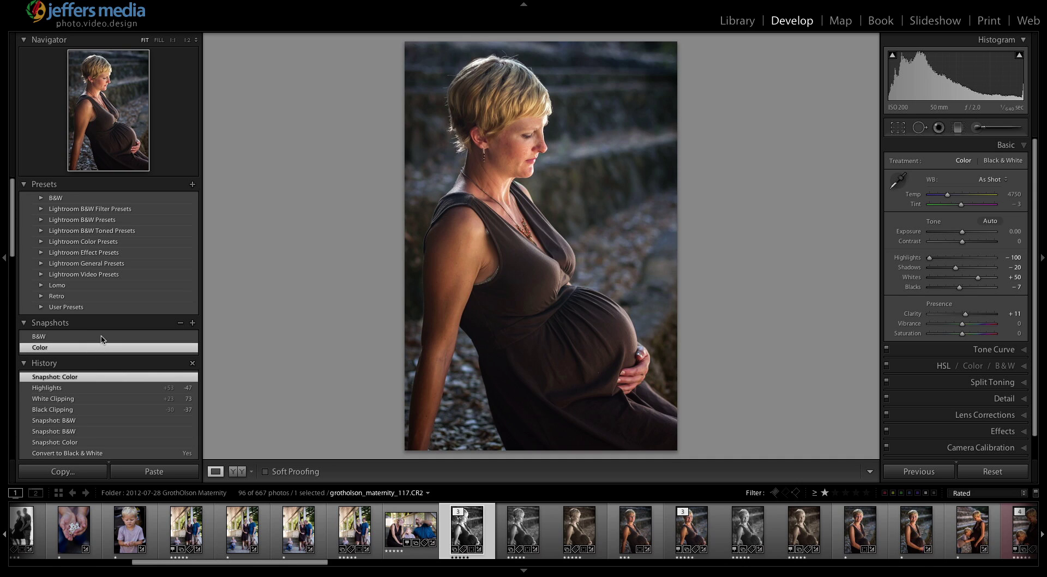
left_click(102, 338)
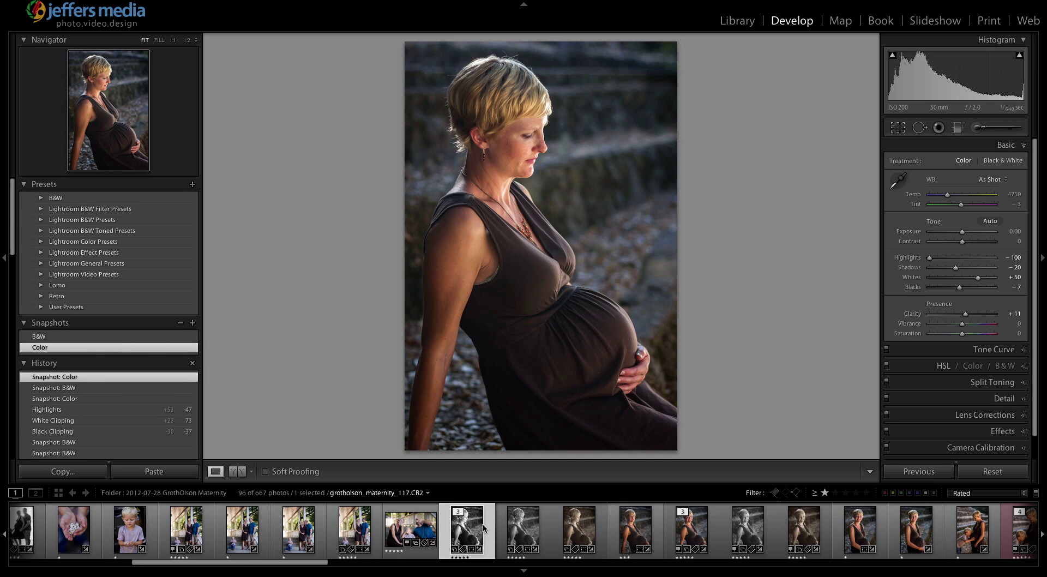
left_click(466, 525)
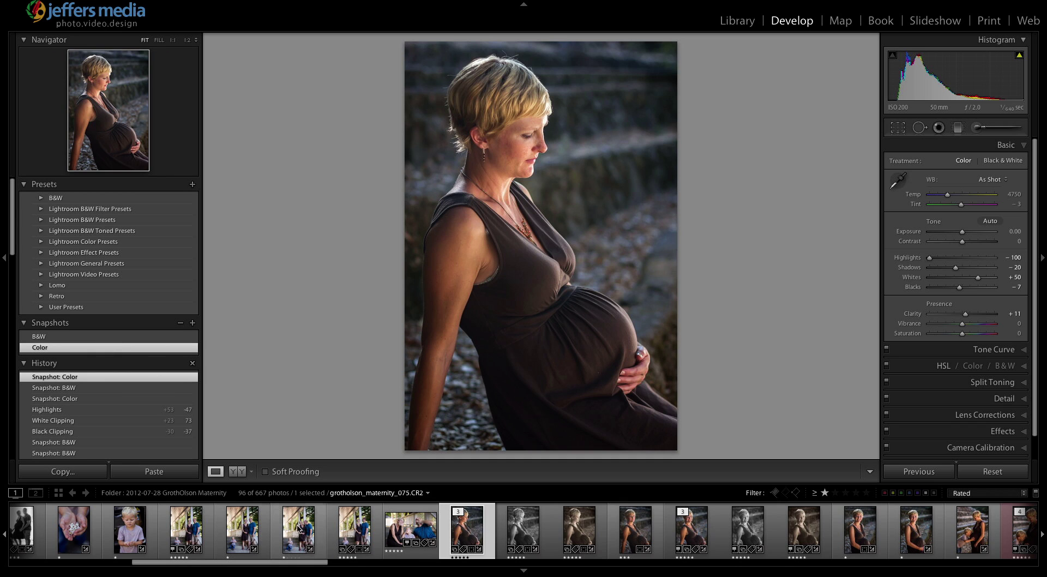
key("g")
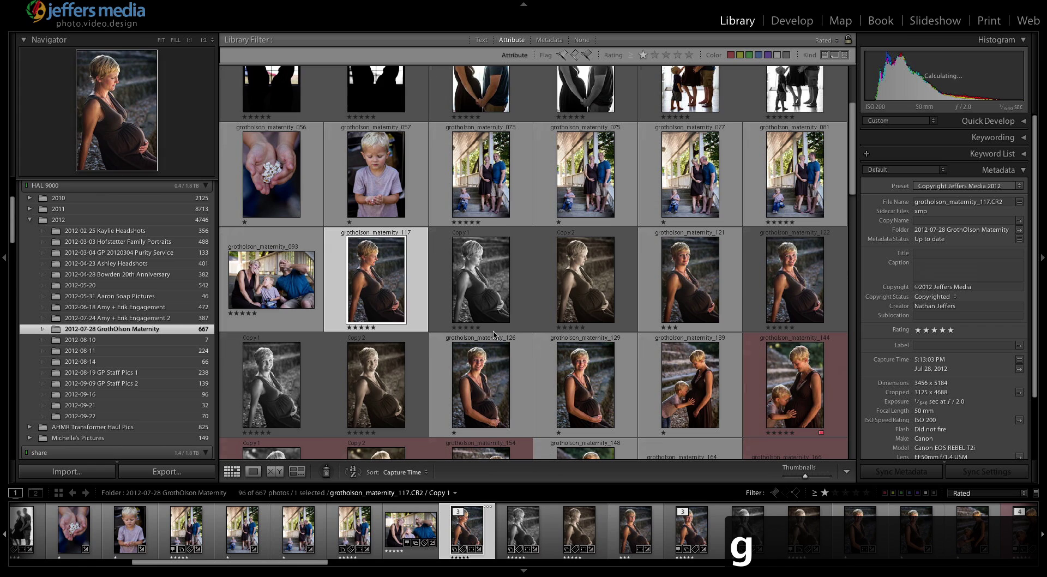
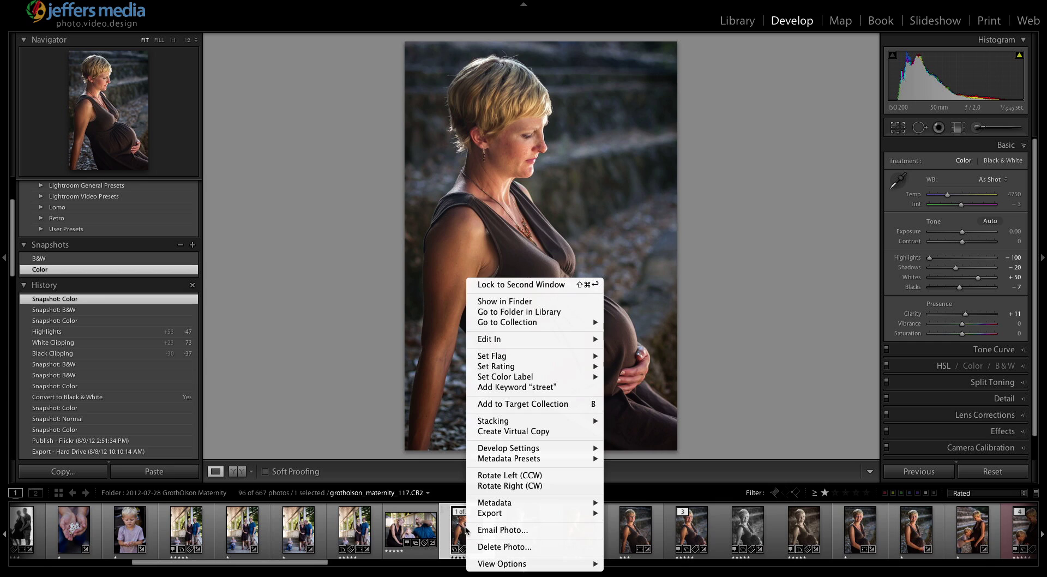
Create a virtual copy of the color portrait and select the black-and-white Copy 1 in the Library grid
left_click(545, 431)
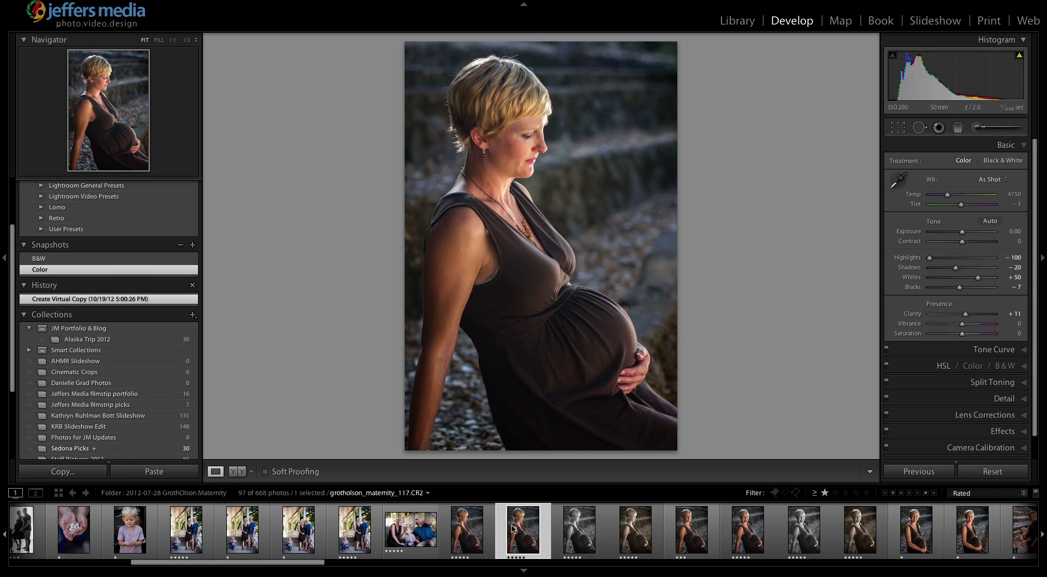
key("g")
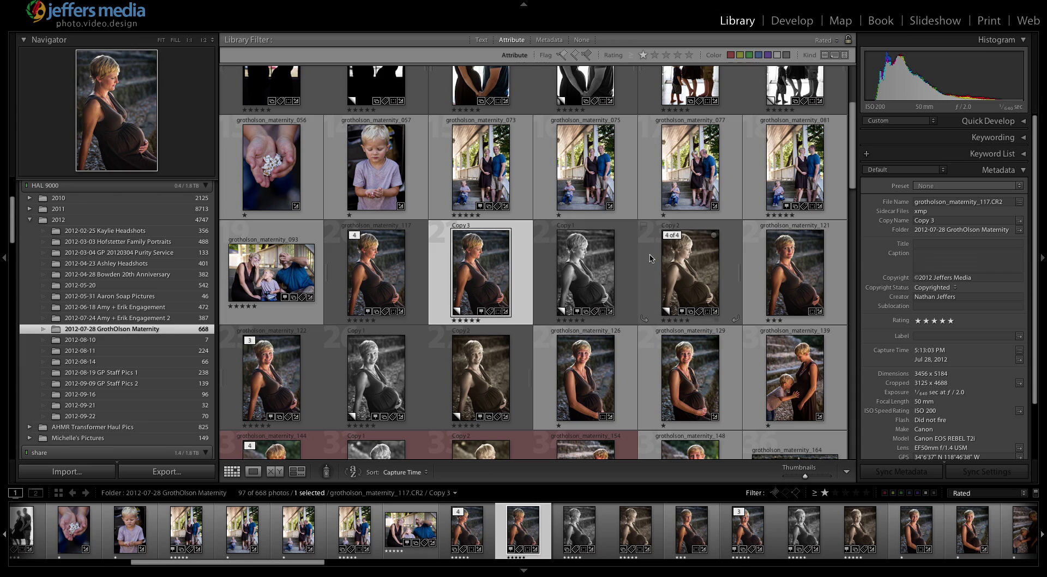
left_click(561, 262)
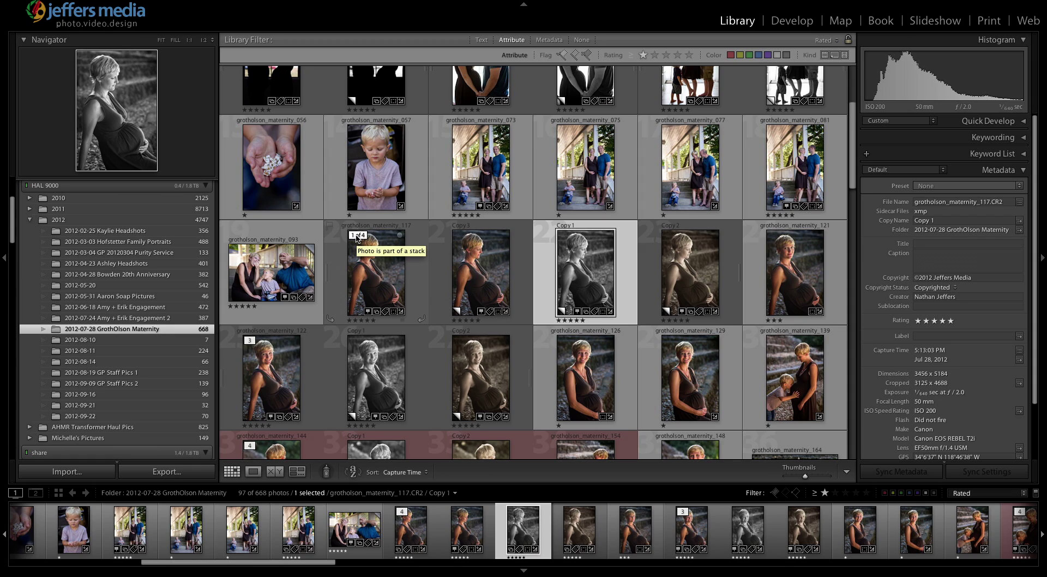
Collapse and expand the stack holding grotholson_maternity_117 and its virtual copies twice
left_click(360, 236)
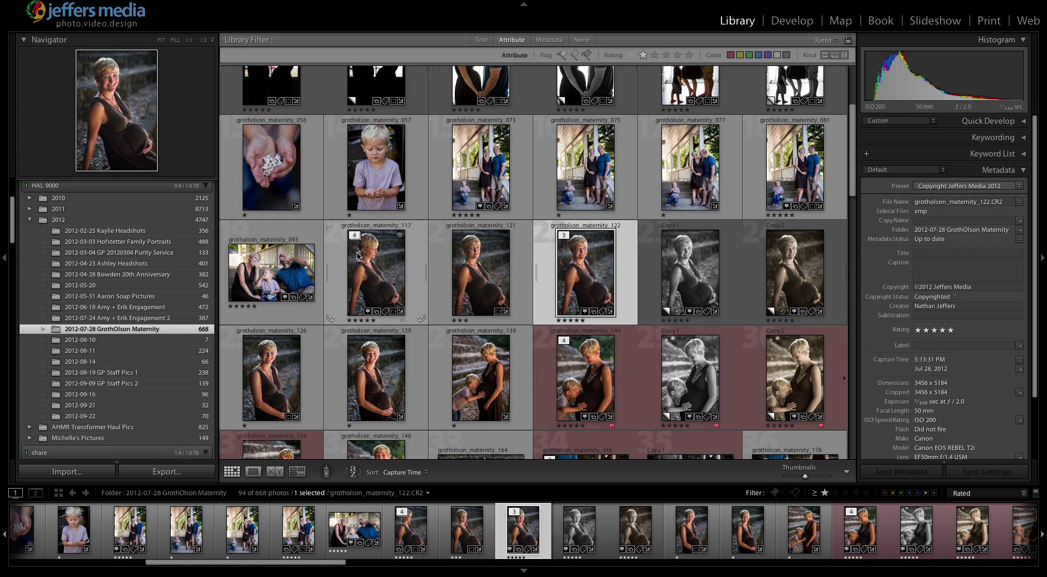
left_click(355, 236)
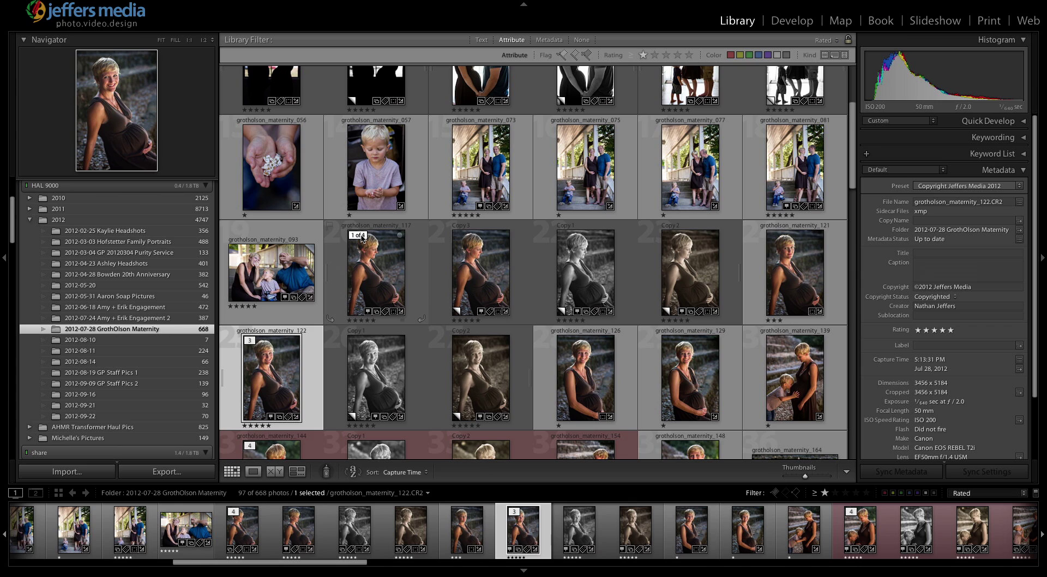
left_click(361, 236)
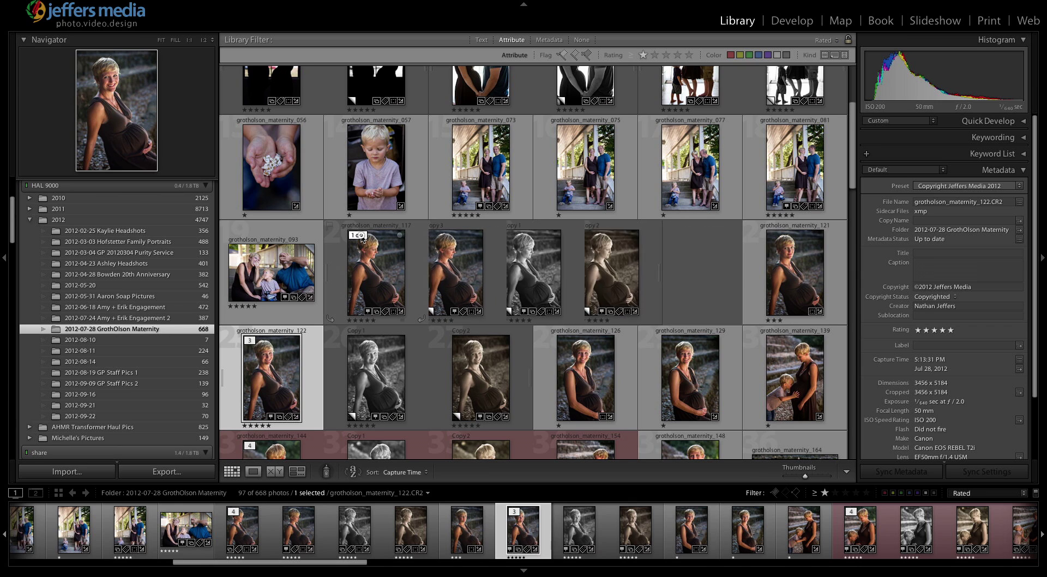
left_click(355, 236)
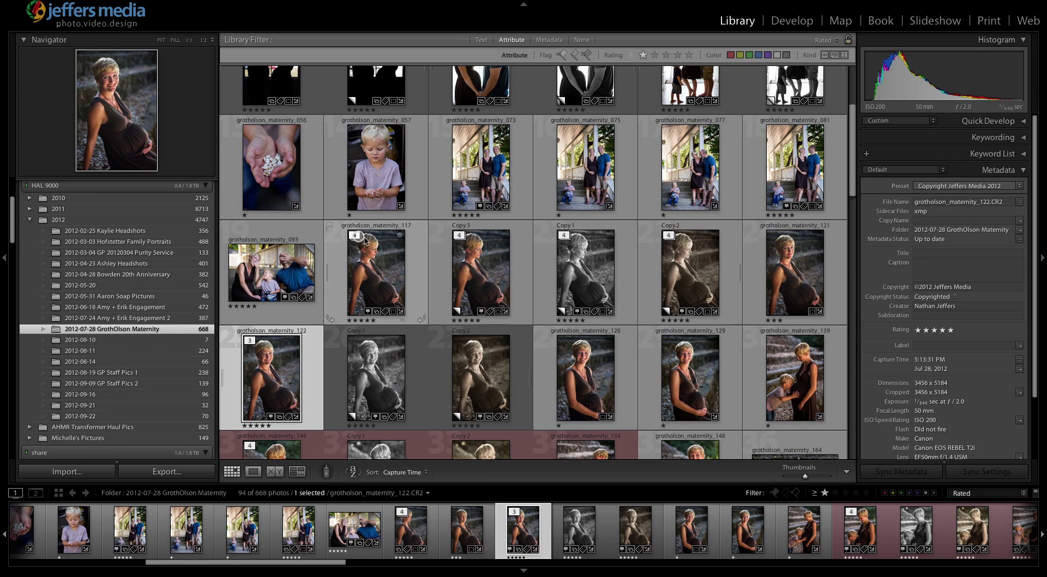
Open virtual copy Copy 3 in Develop and set its Blacks to -43, Exposure to +0.60 and Whites to +59
left_click(439, 276)
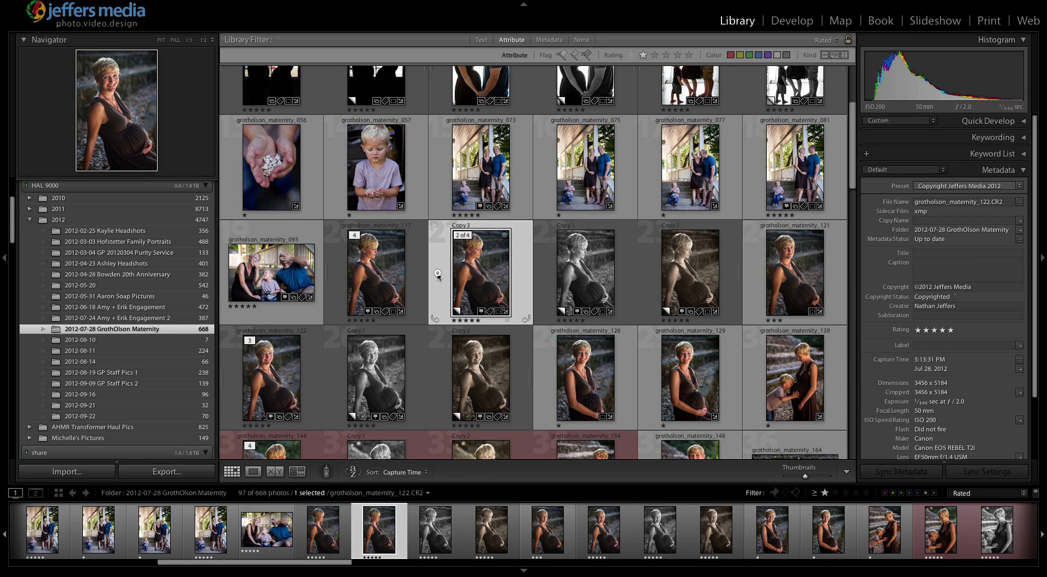
key("d")
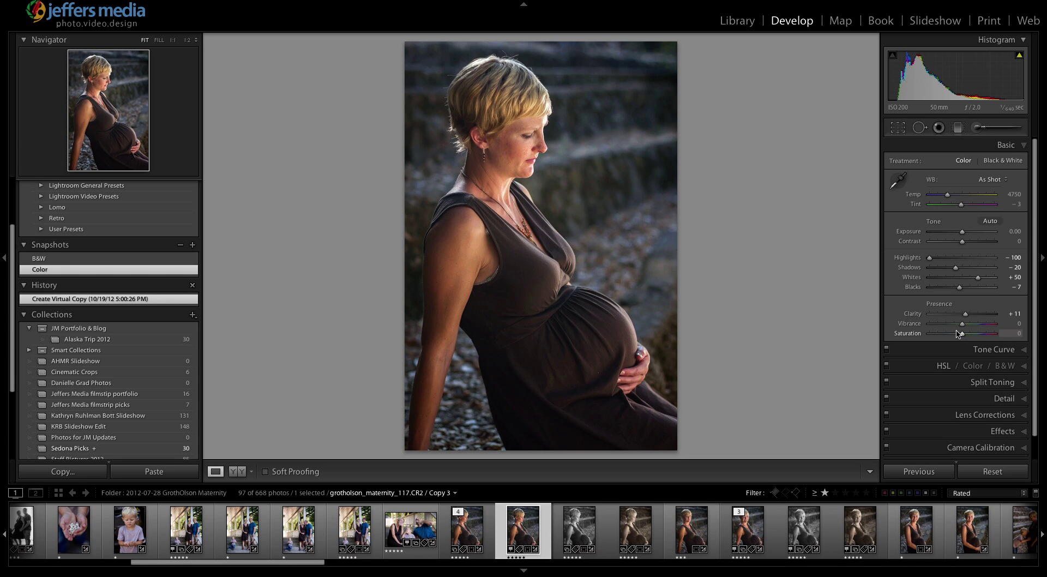
left_click_drag(958, 287, 947, 288)
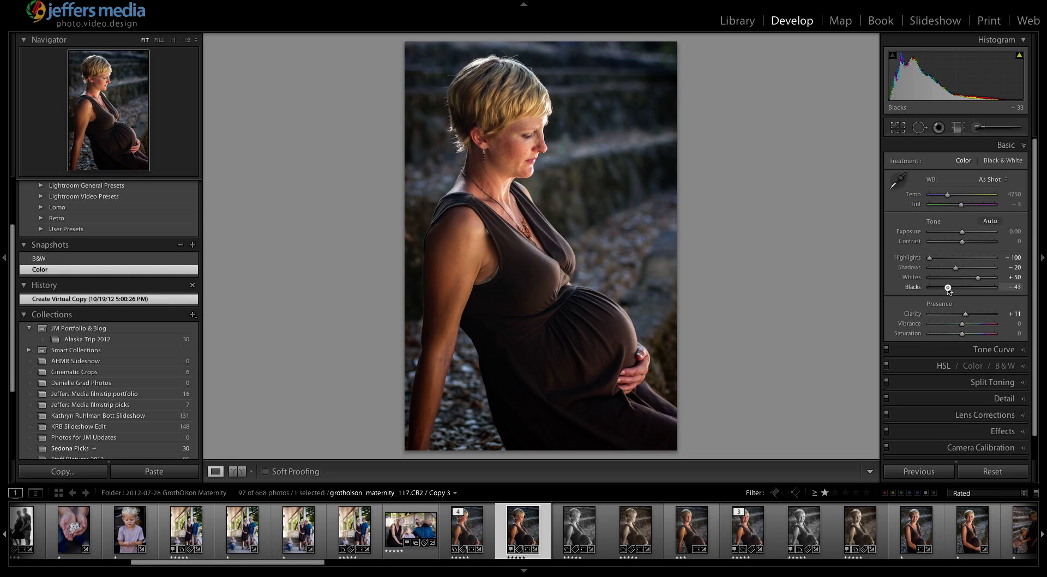
left_click(968, 233)
left_click_drag(966, 232, 965, 232)
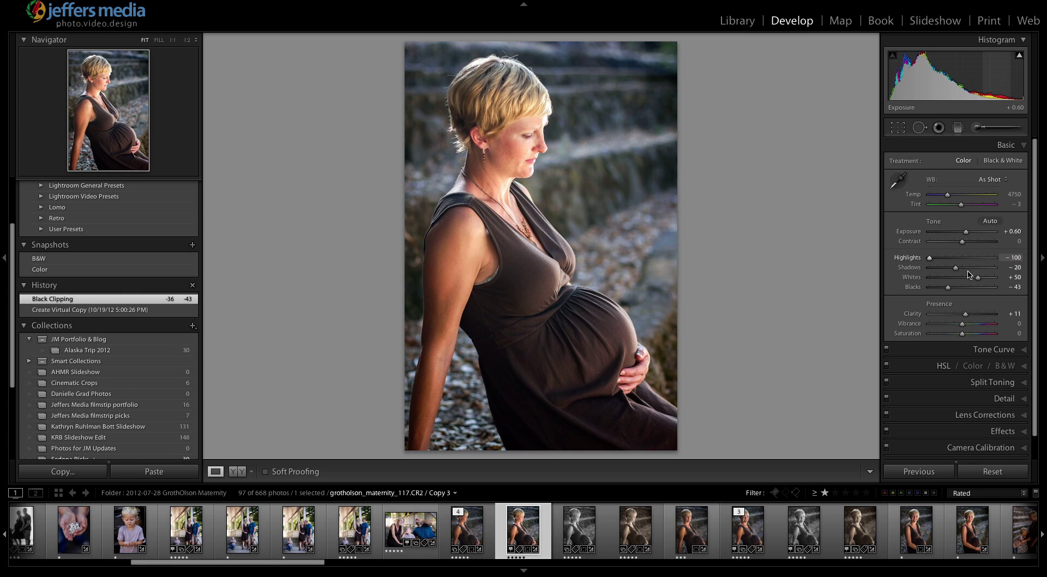
left_click_drag(984, 279, 979, 279)
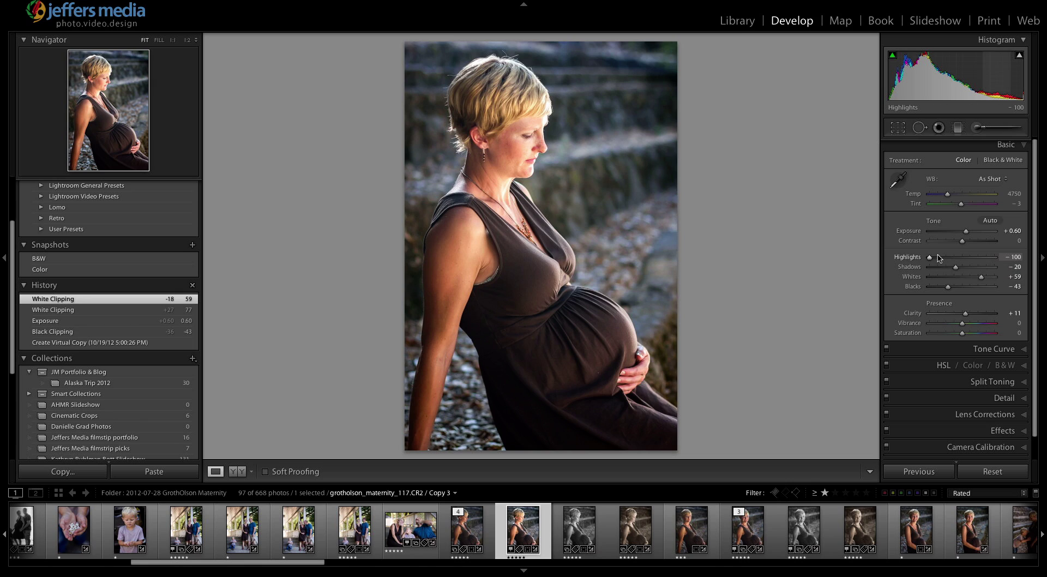
Set the virtual copy's Clarity to +20 and Saturation to -15
left_click_drag(965, 313, 971, 313)
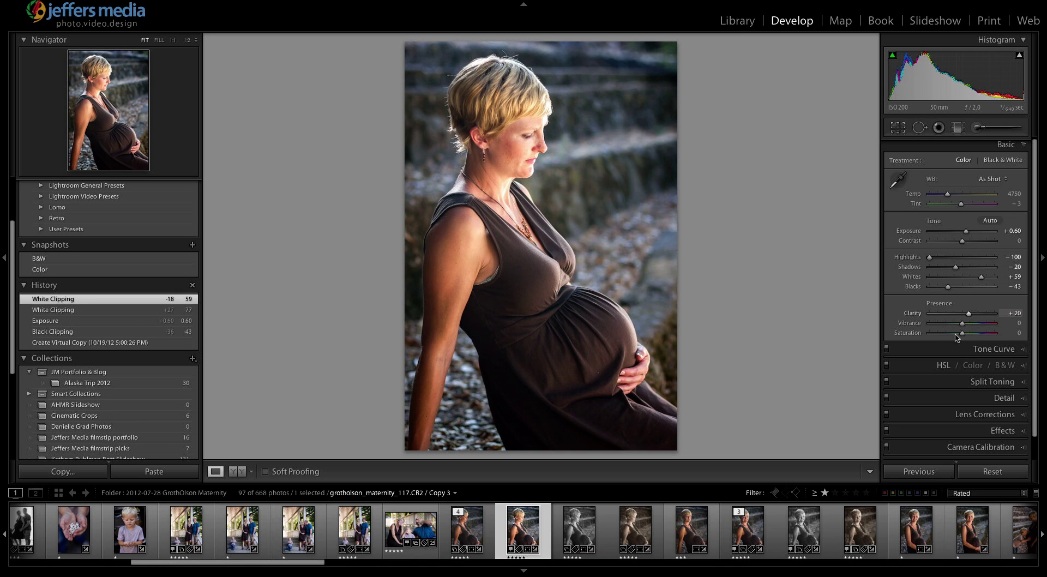
left_click(957, 333)
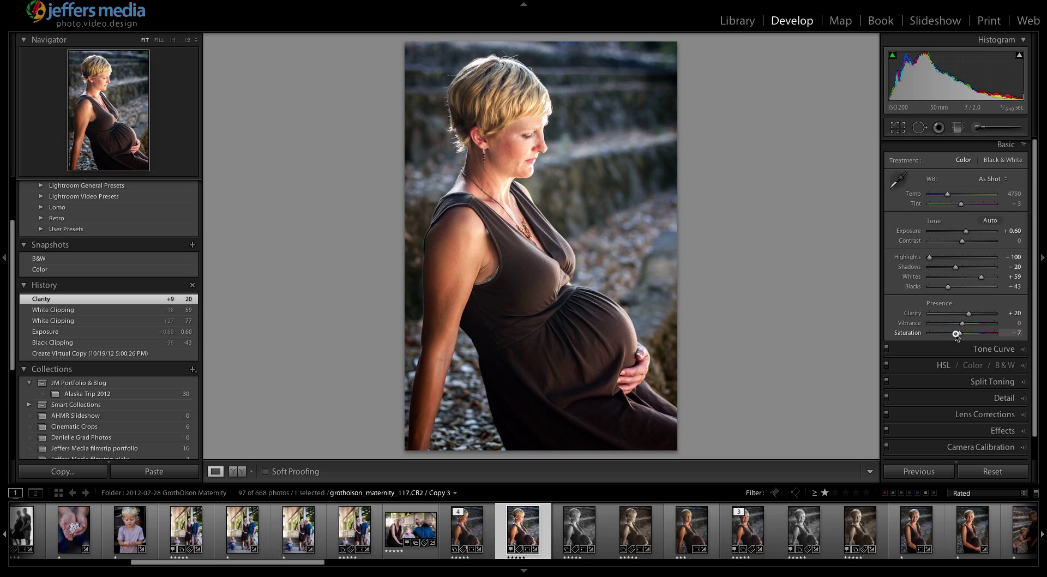
left_click_drag(956, 337, 954, 337)
left_click_drag(953, 334, 954, 334)
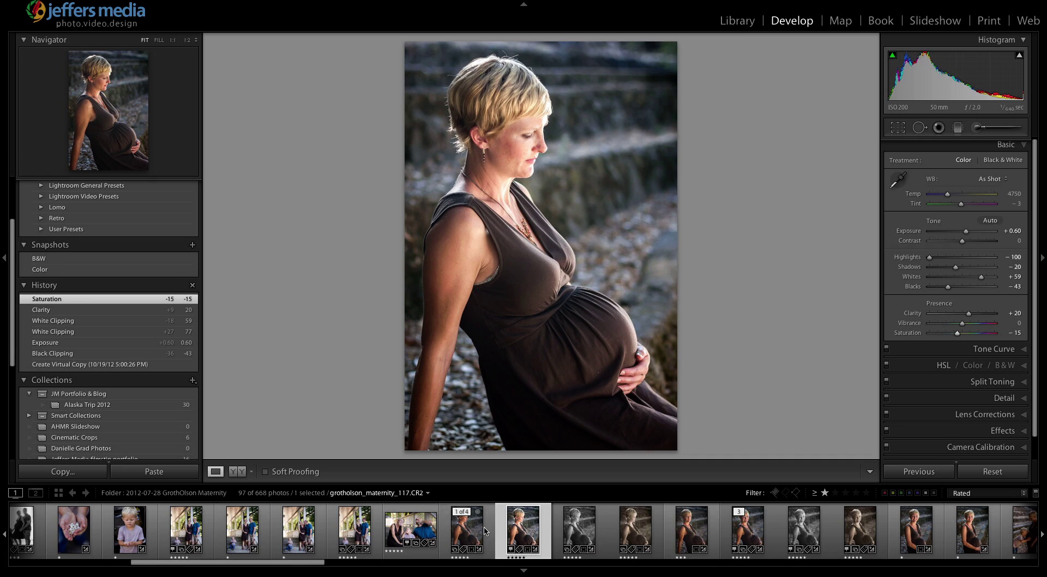
Select the original grotholson_maternity_117 together with Copy 3 and compare the two in Survey view
key("shift")
left_click(488, 531, "shift")
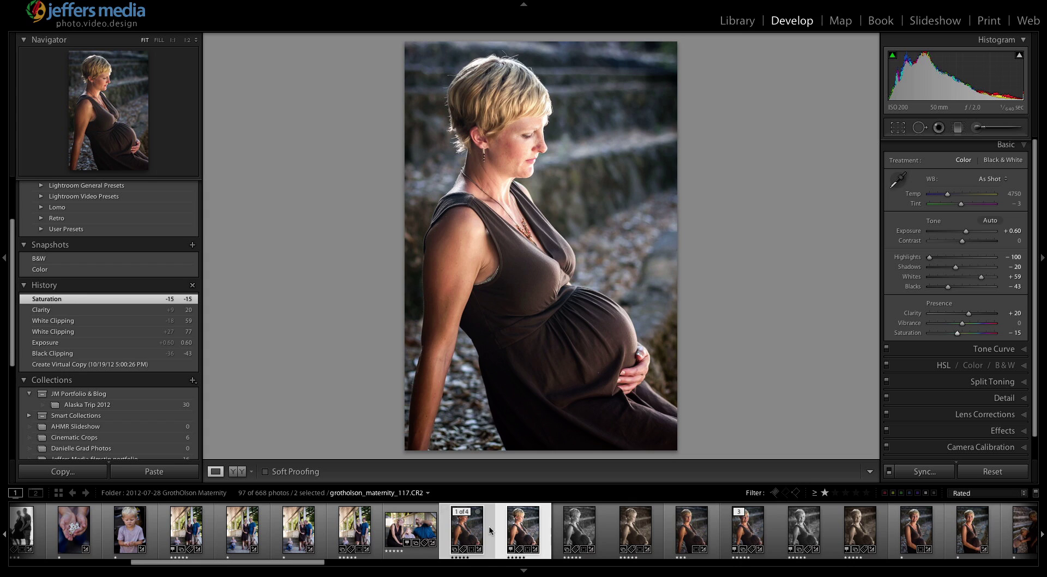
key("n")
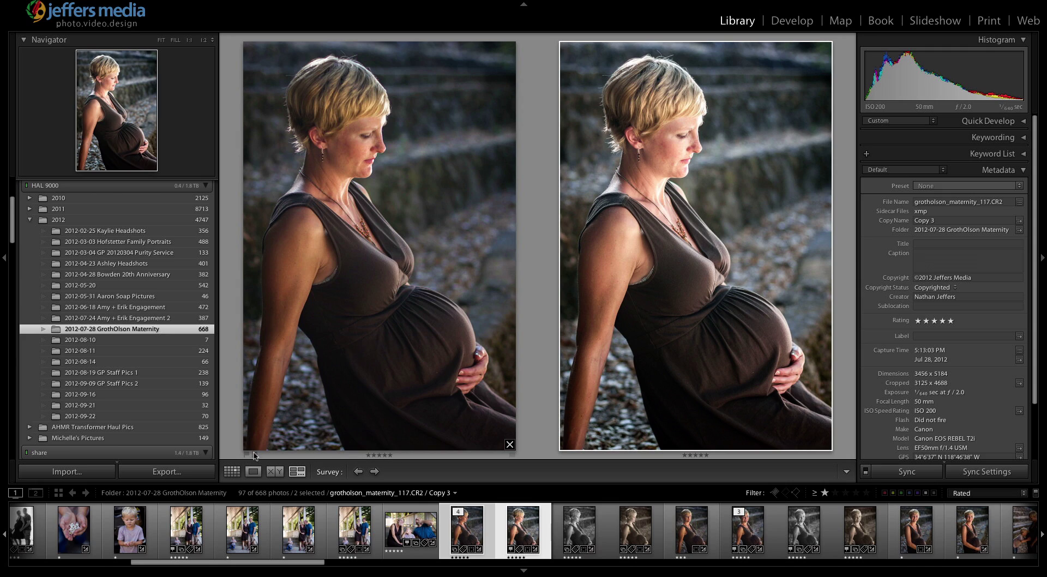
Lower the rating of the original grotholson_maternity_117 to four stars in the survey comparison
left_click(385, 455)
left_click(390, 456)
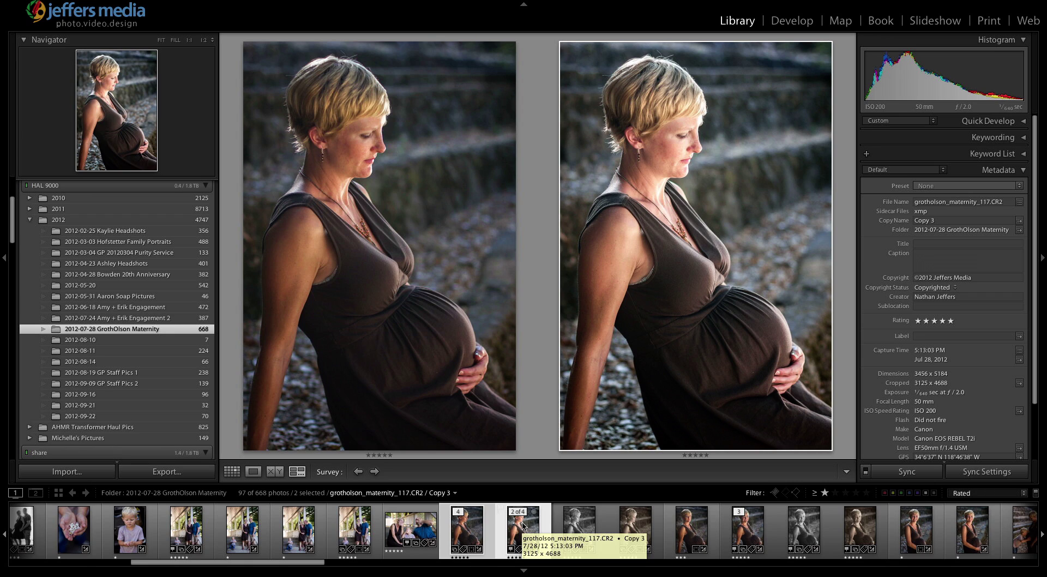
key("Left")
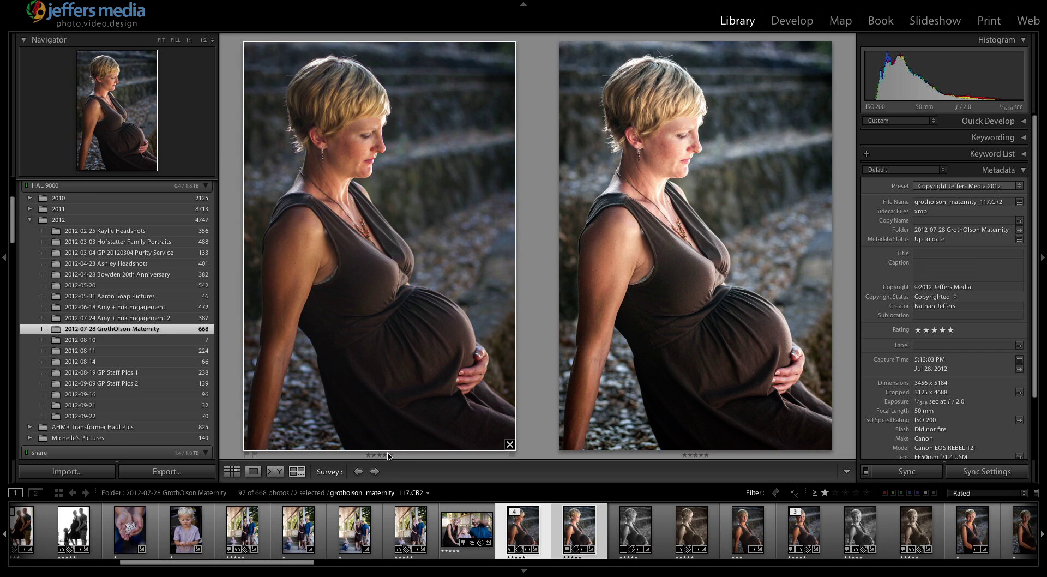
left_click(382, 455)
Select only virtual copy Copy 3 and open it in Develop
left_click(562, 526)
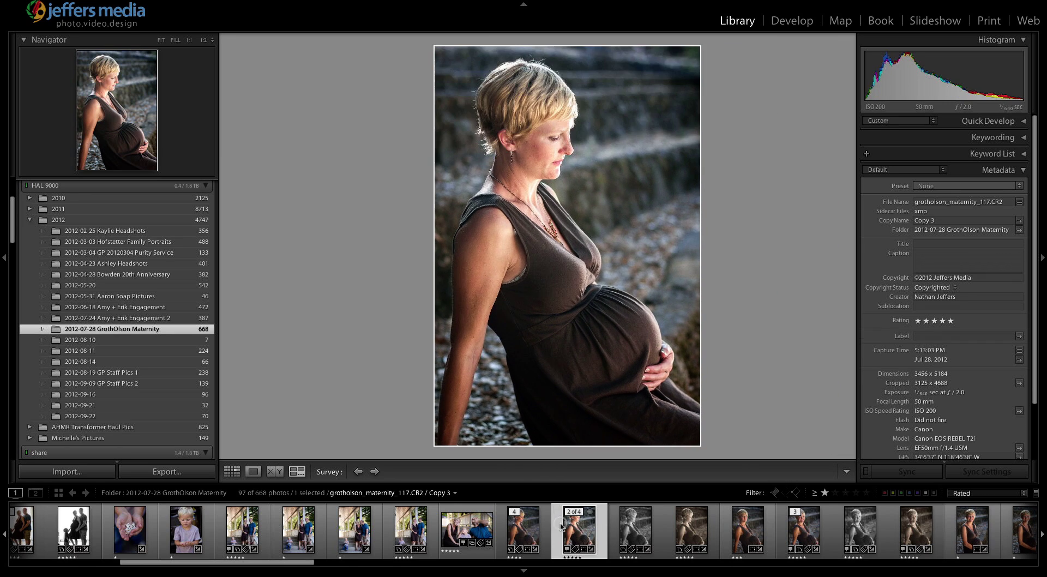
key("d")
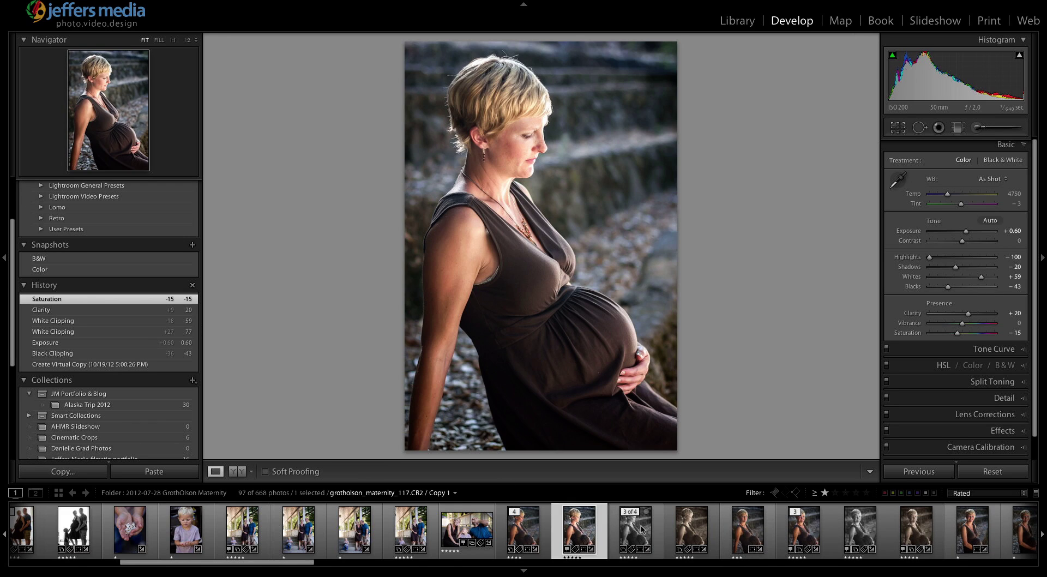
Show the original and its three virtual copies in Survey view and flag the black-and-white Copy 1 as a pick
left_click(695, 530)
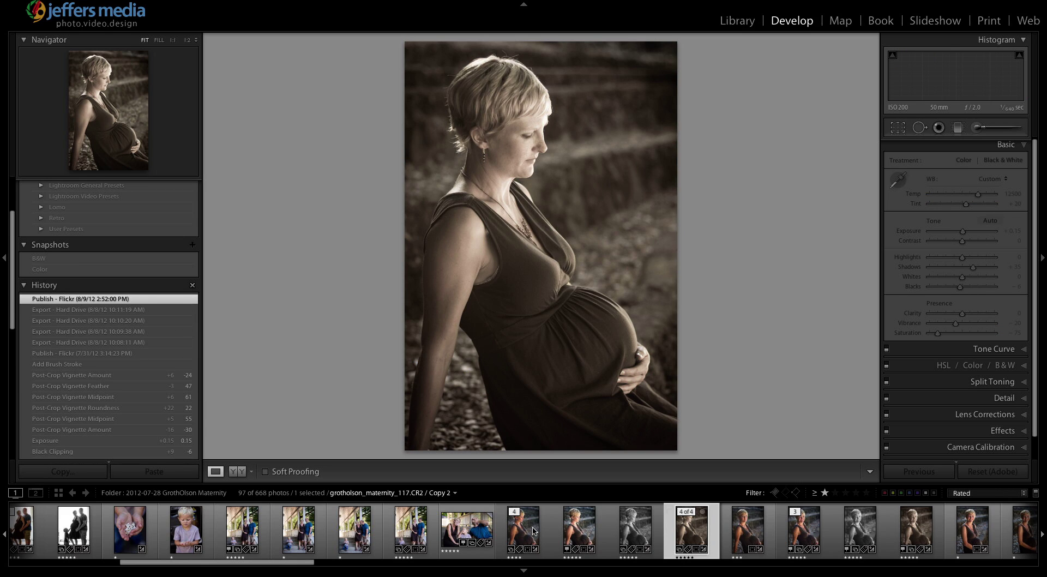
key("n")
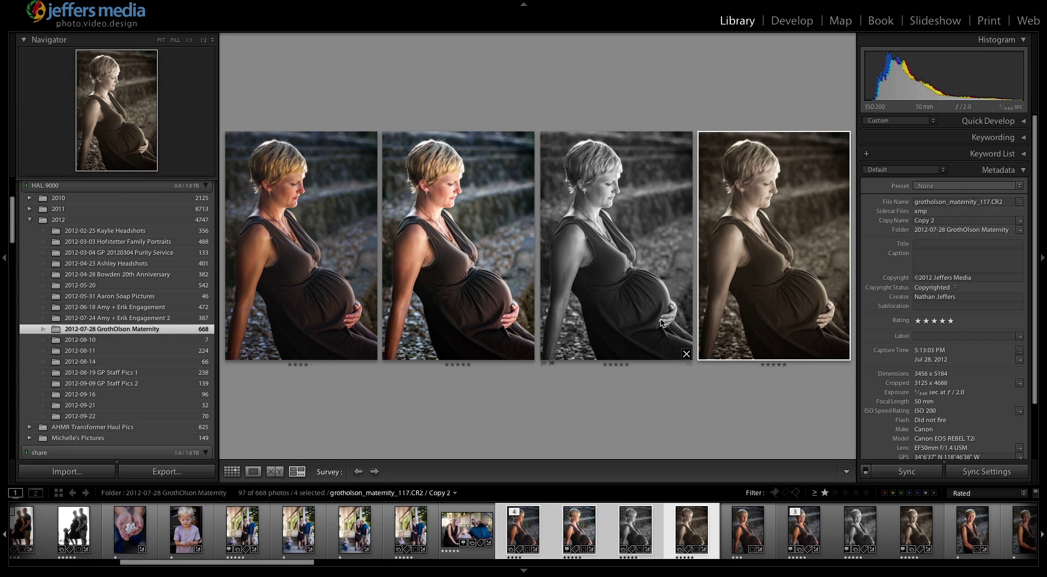
left_click(543, 364)
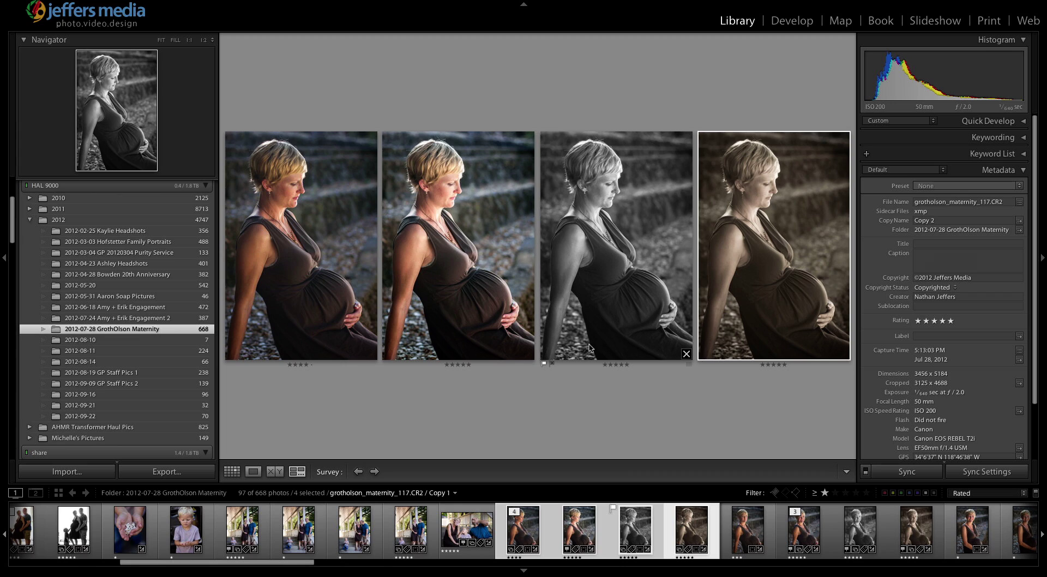
Switch the active photo between Copy 1, Copy 3 and the original within the four-photo selection
left_click(635, 522)
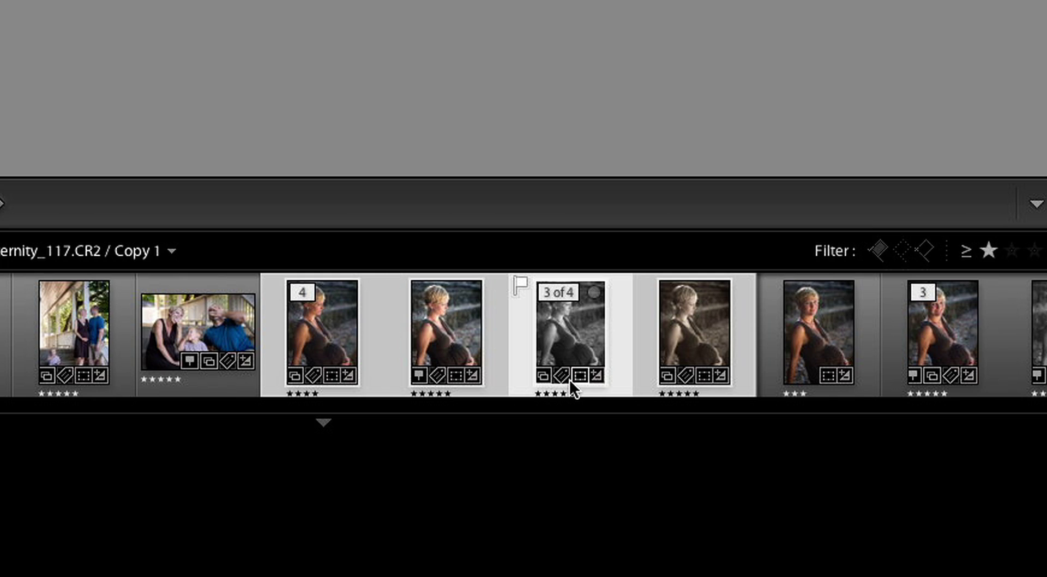
left_click(446, 320)
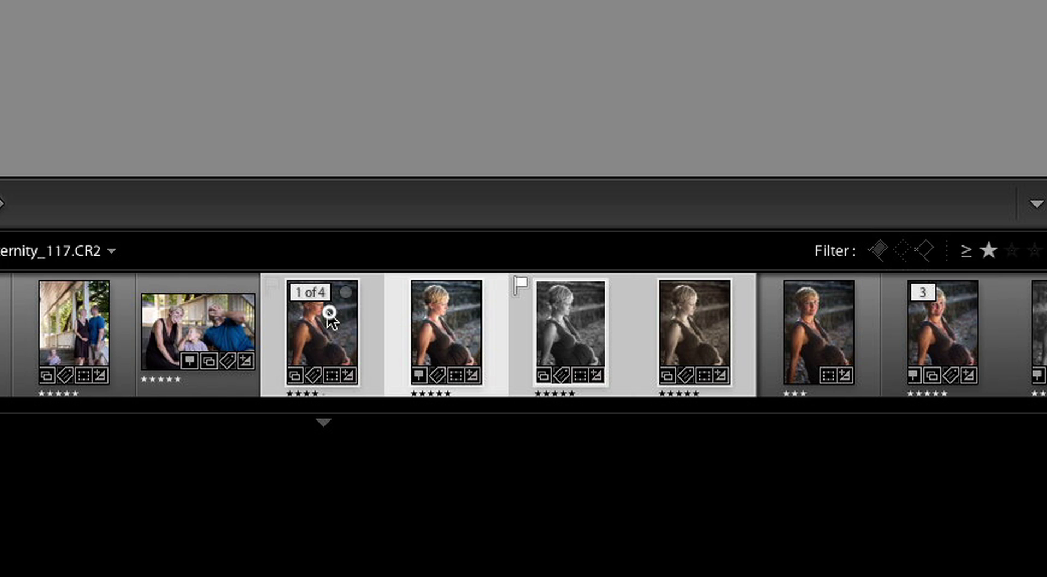
left_click(330, 319)
left_click(566, 325)
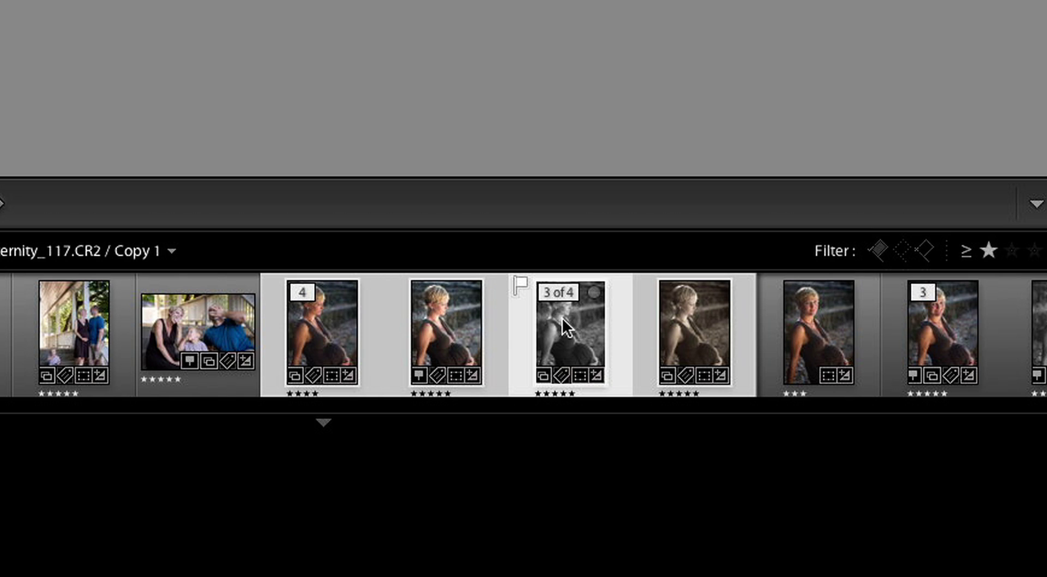
Make Copy 3 the active photo, flag it as a pick and remove the flag again
left_click(450, 320)
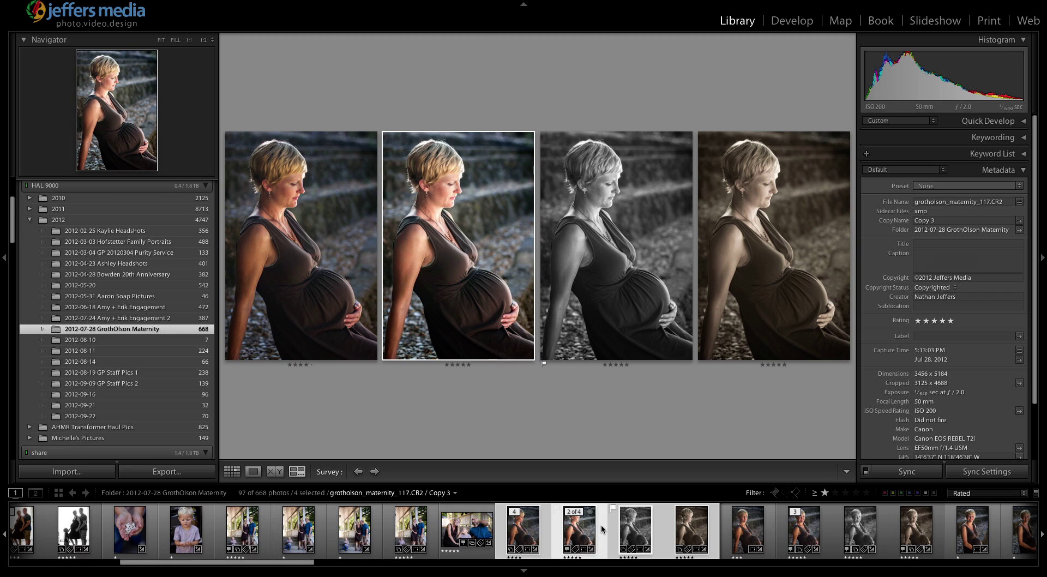
key("p")
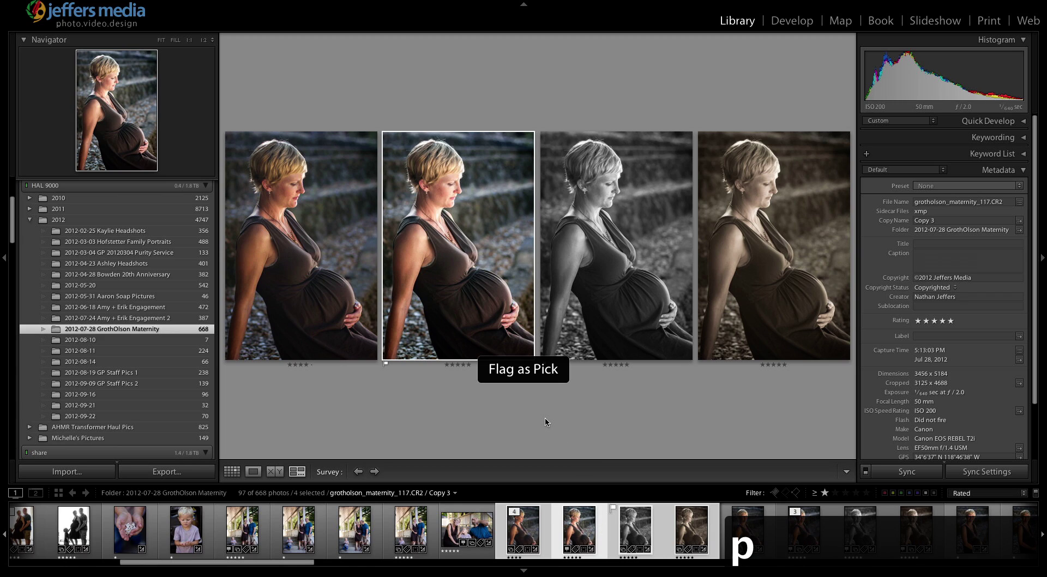
key("p")
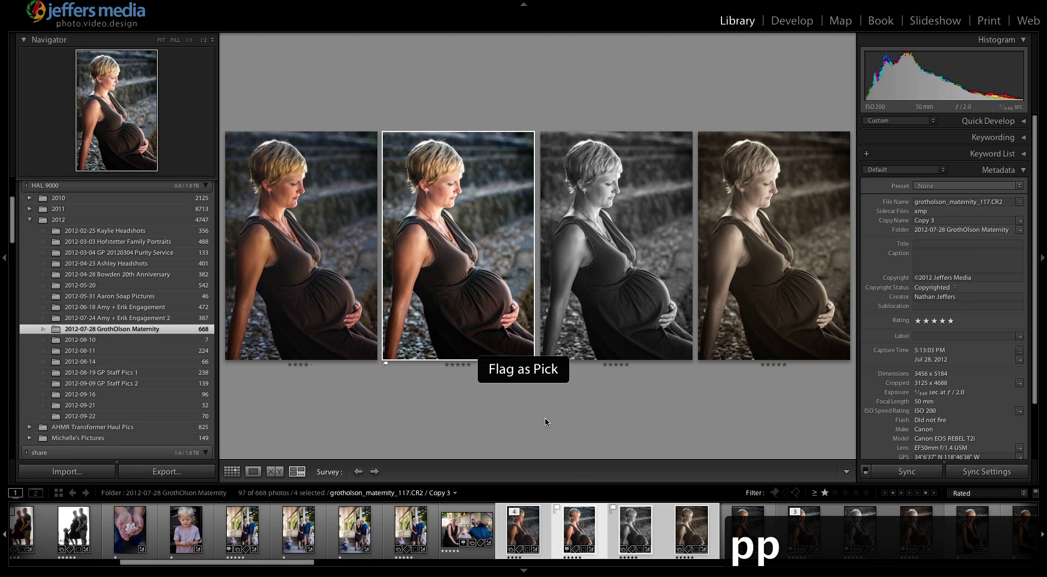
key("u")
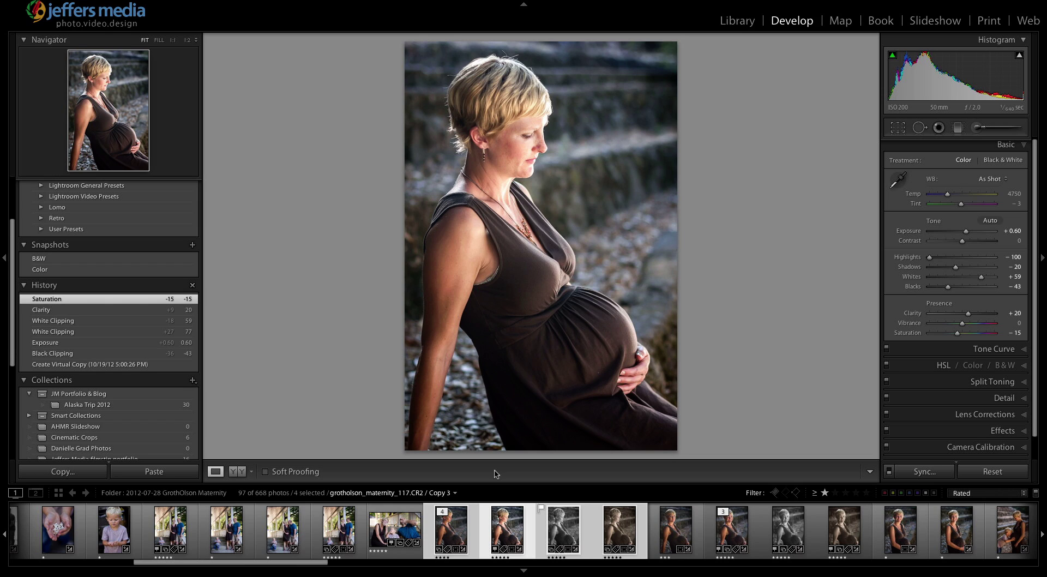
Return to the Library grid, then collapse and re-expand the grotholson_maternity_117 stack
key("g")
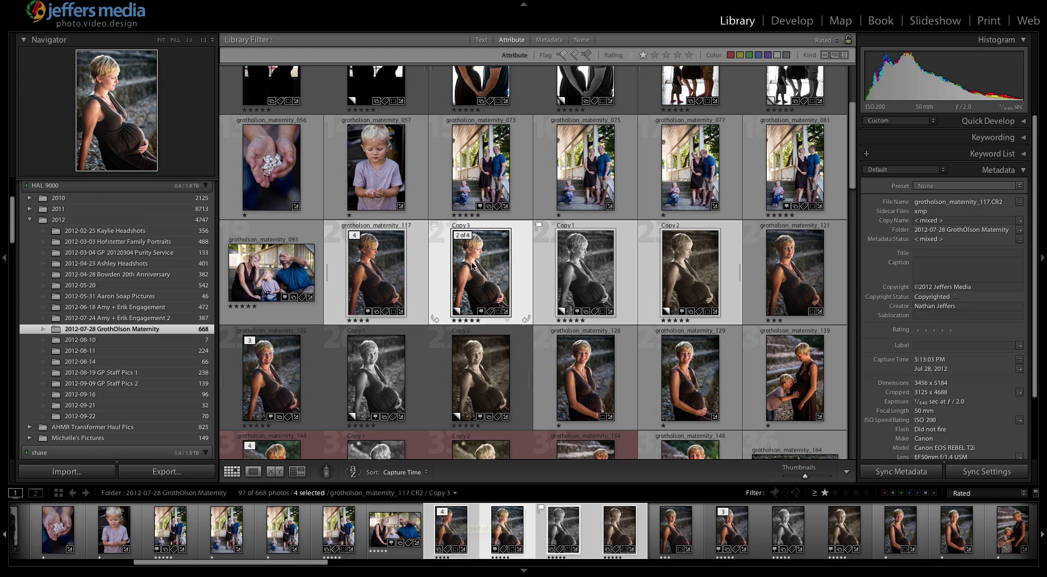
left_click(356, 236)
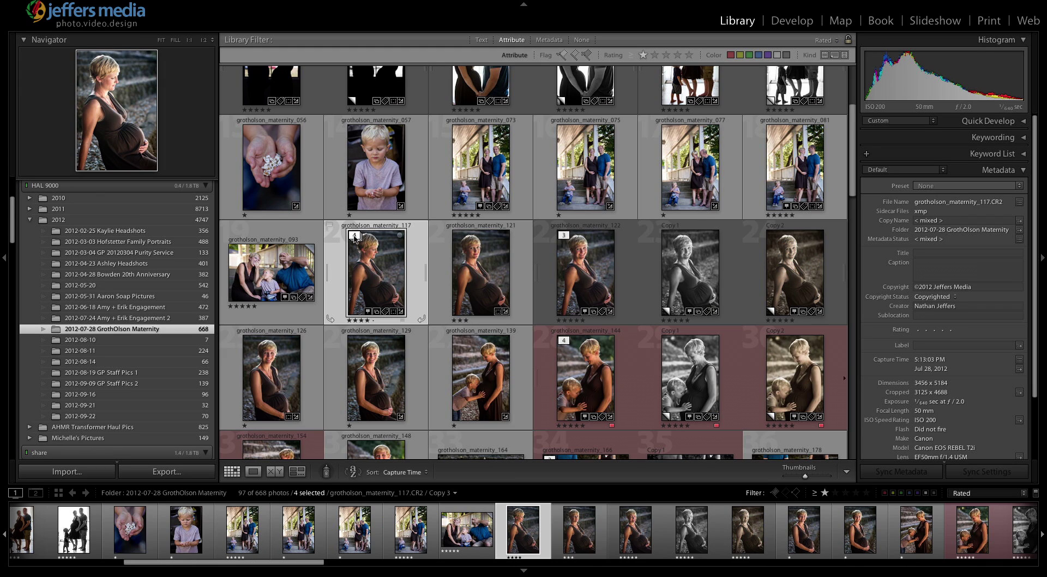
left_click(354, 236)
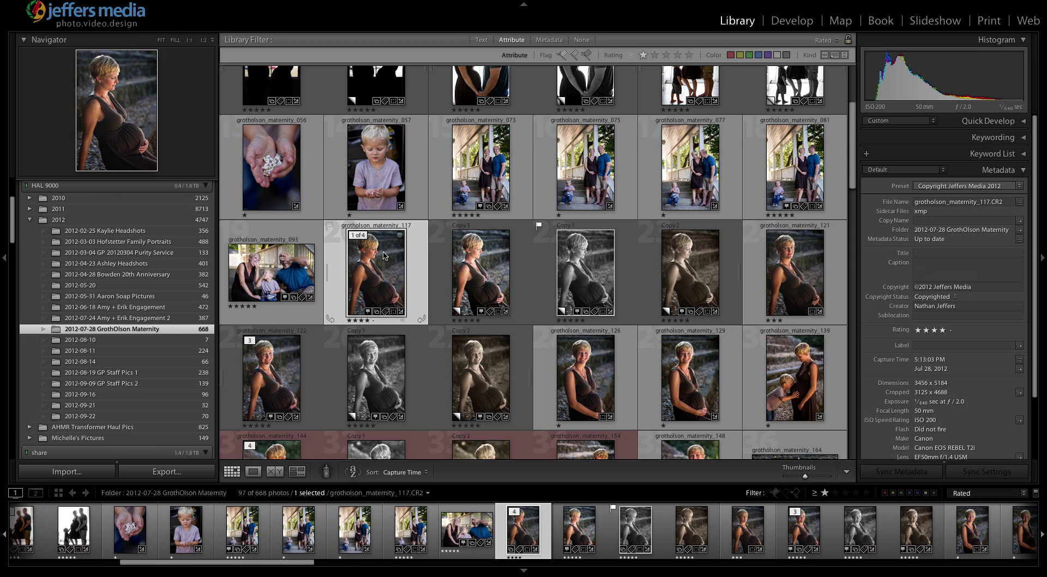